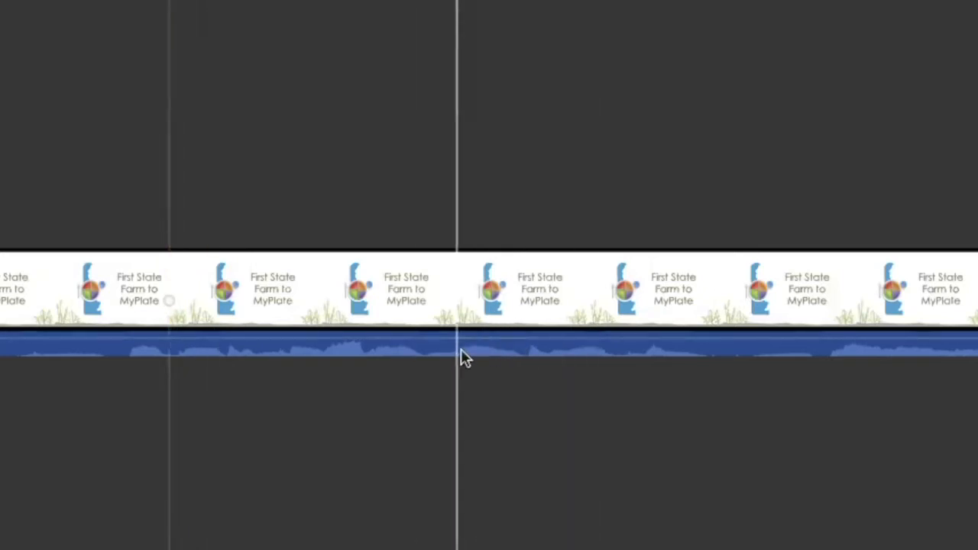
click(441, 309)
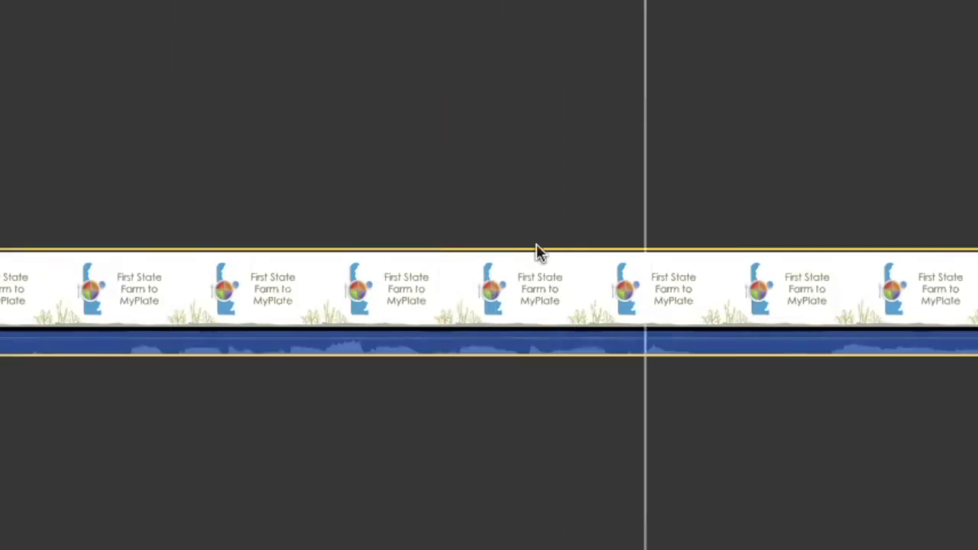
click(521, 504)
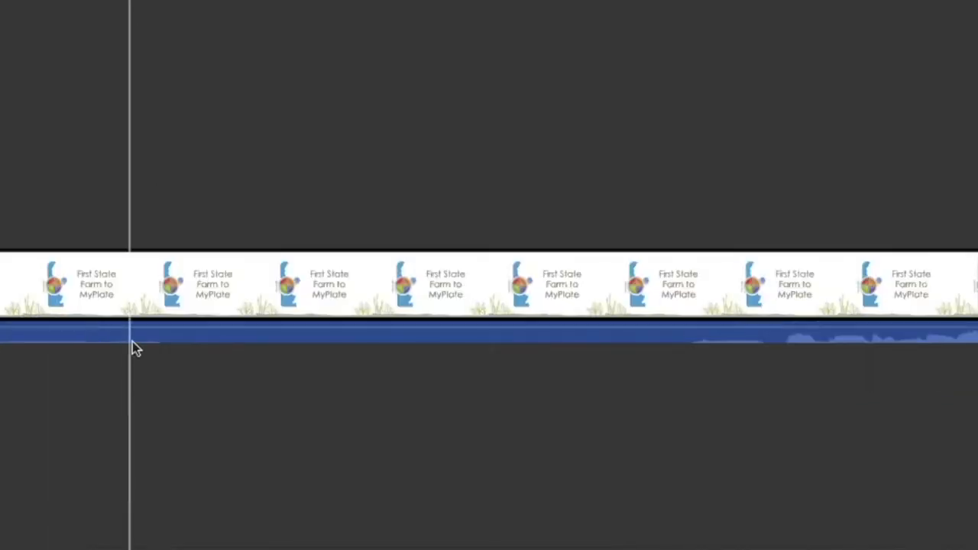
click(489, 284)
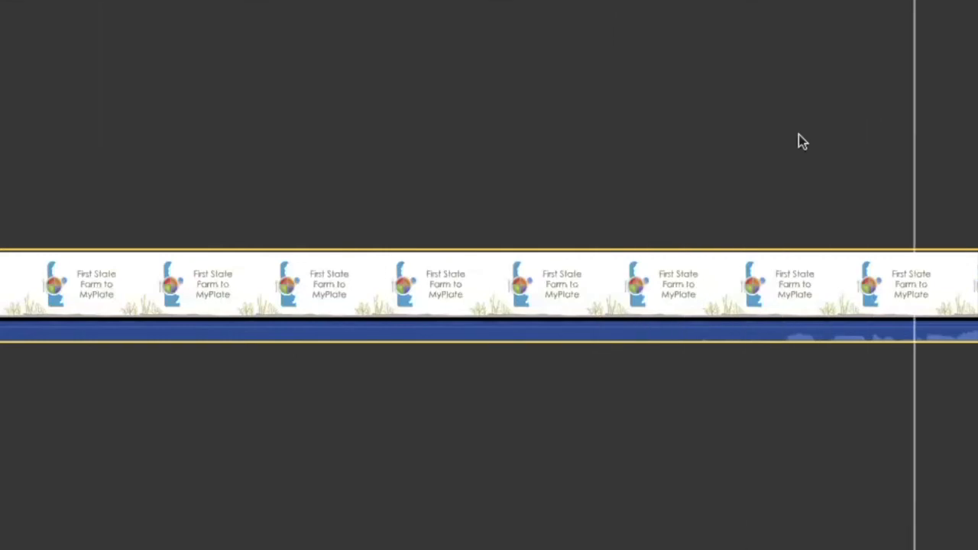
click(499, 433)
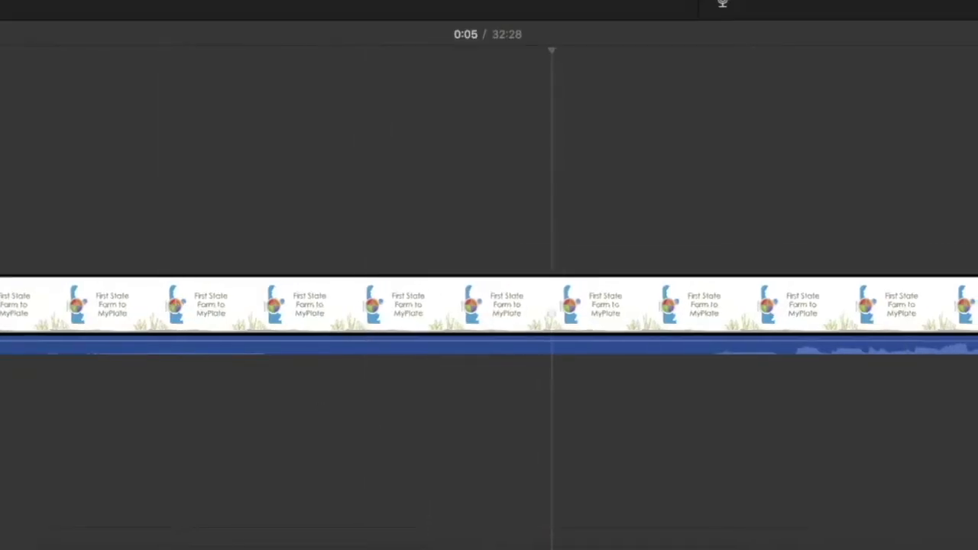
scroll(489, 305, right, 1)
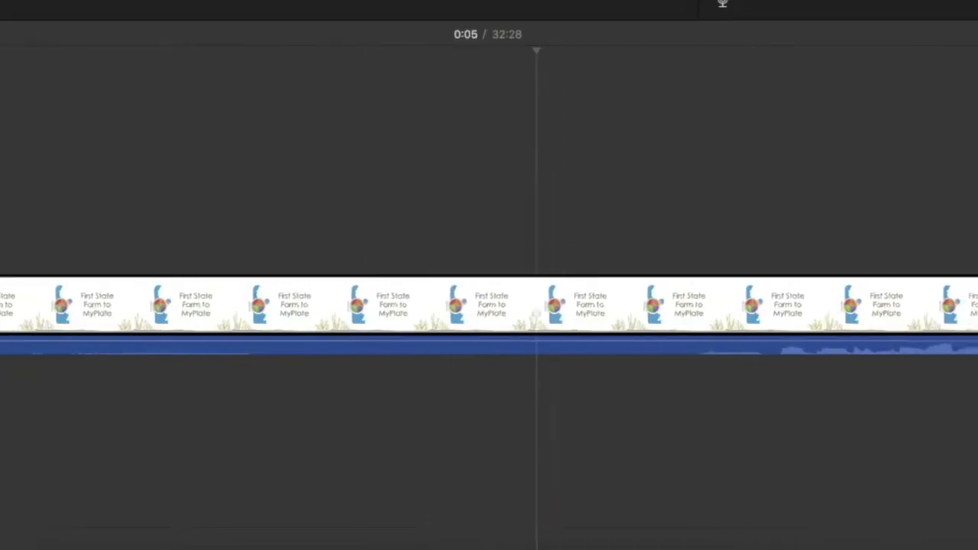
scroll(489, 306, left, 1)
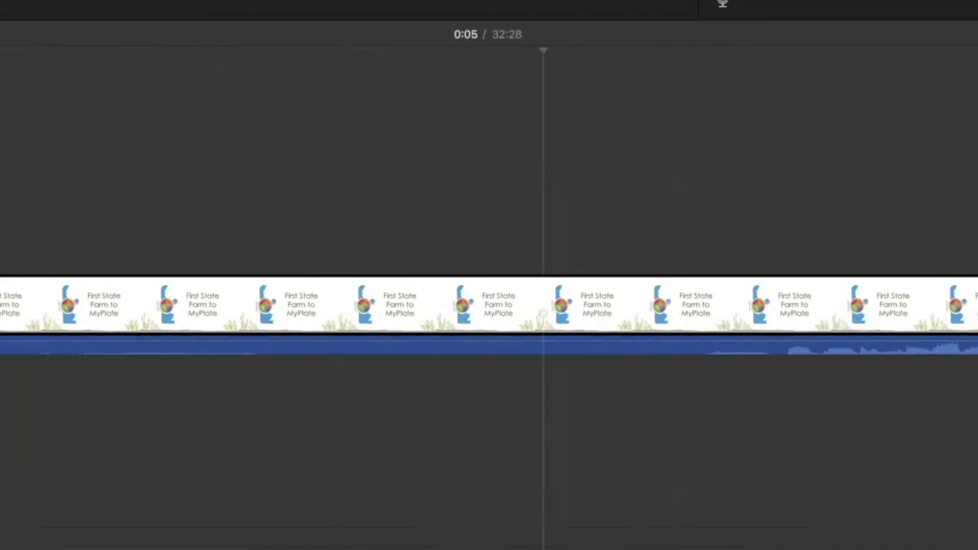
scroll(489, 306, left, 1)
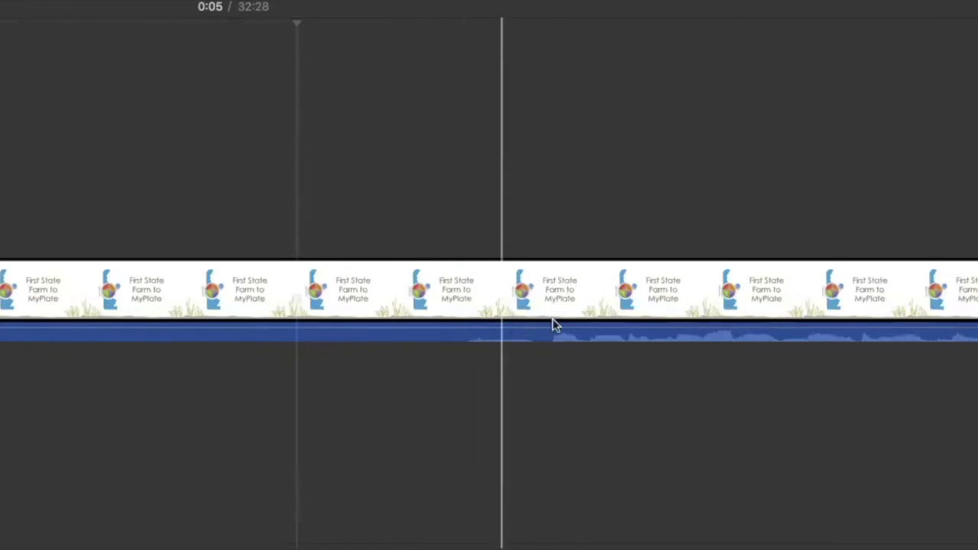
Split the clip at about 0:06, just before the audio starts, and delete the silent opening section.
click(517, 325)
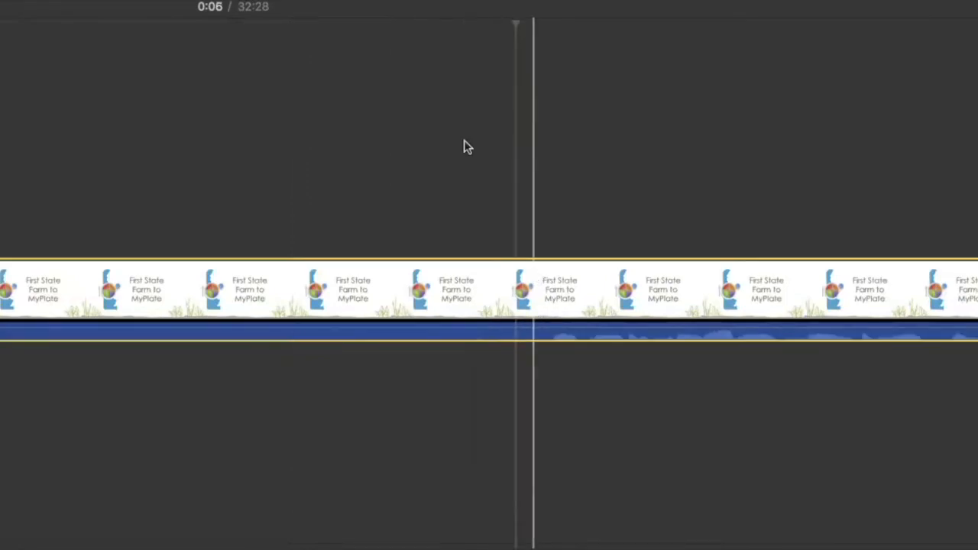
right_click(513, 303)
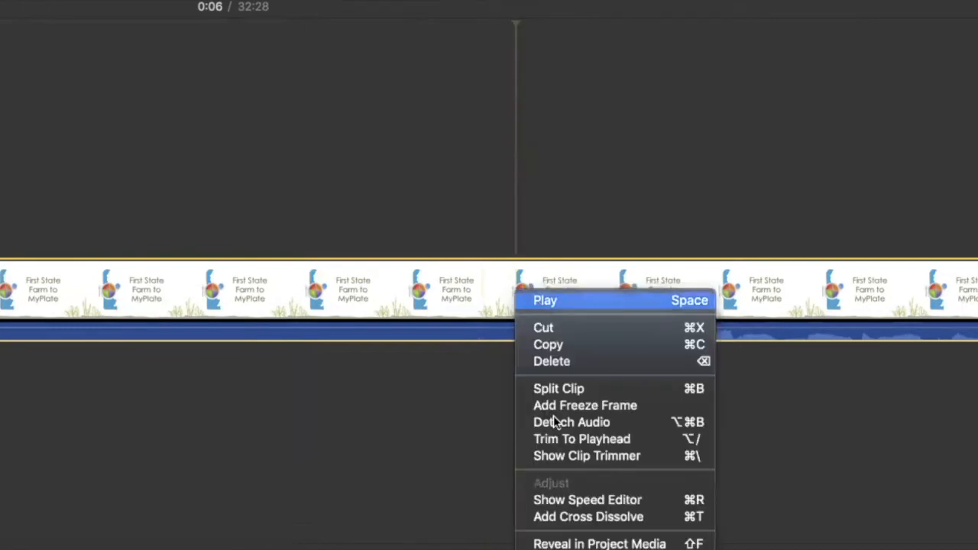
key(space)
click(524, 324)
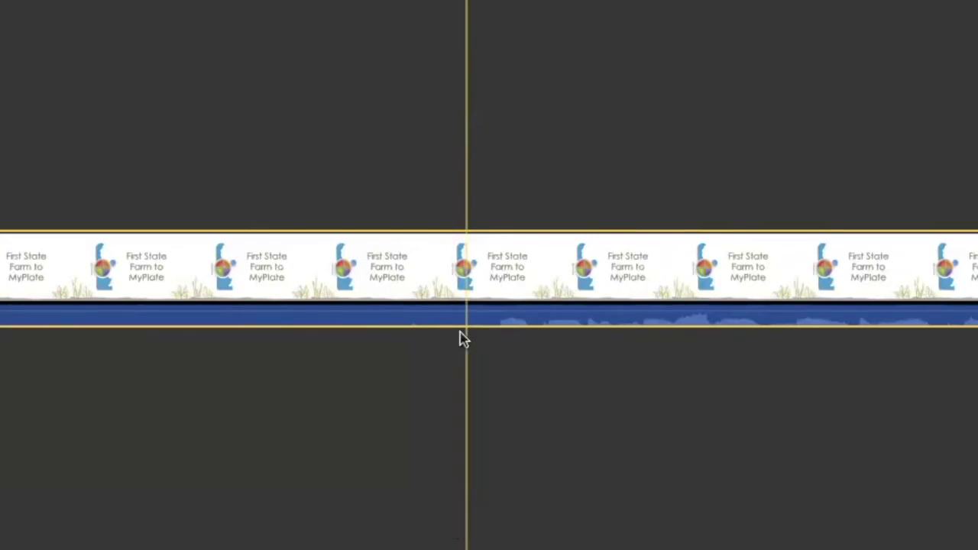
click(439, 311)
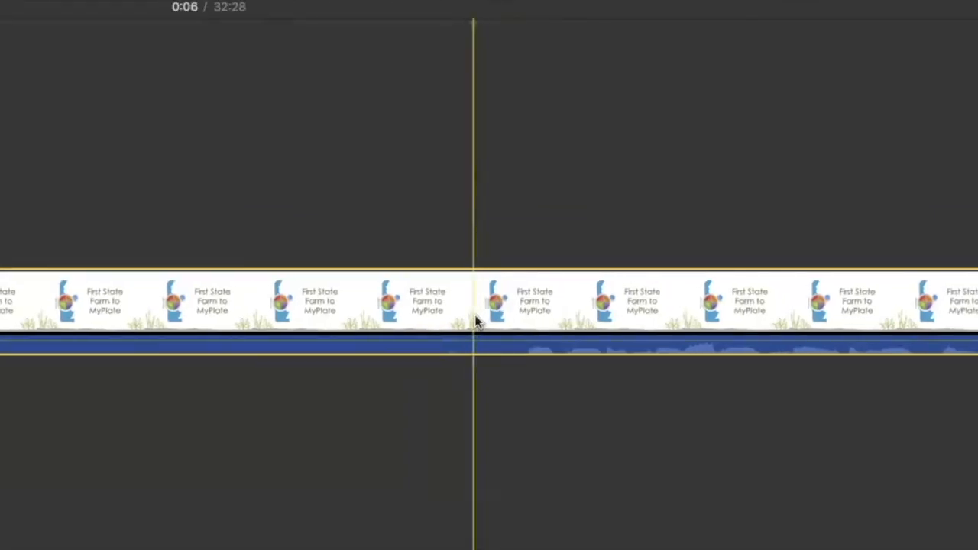
right_click(474, 320)
click(500, 405)
click(359, 317)
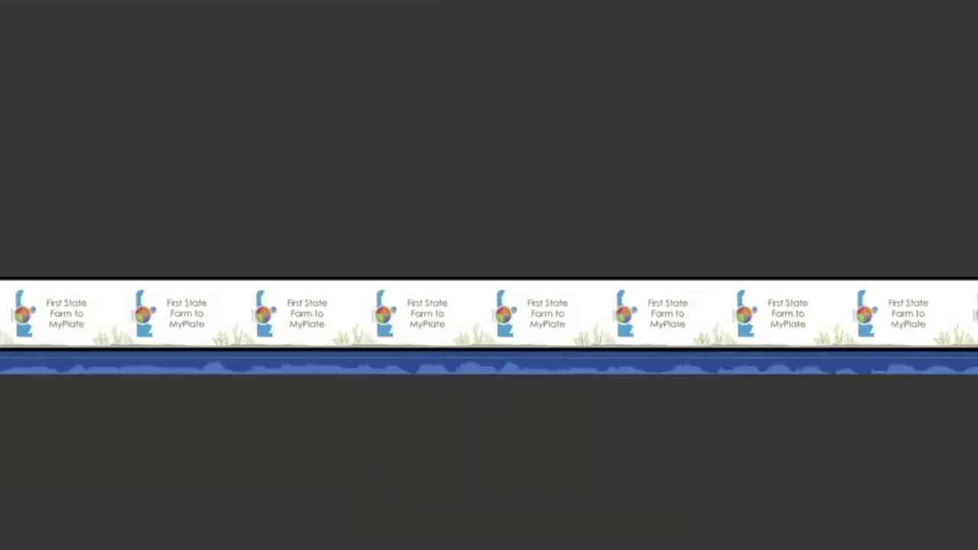
Split the remaining clip at about 0:11, where the audio waveform goes quiet.
click(111, 511)
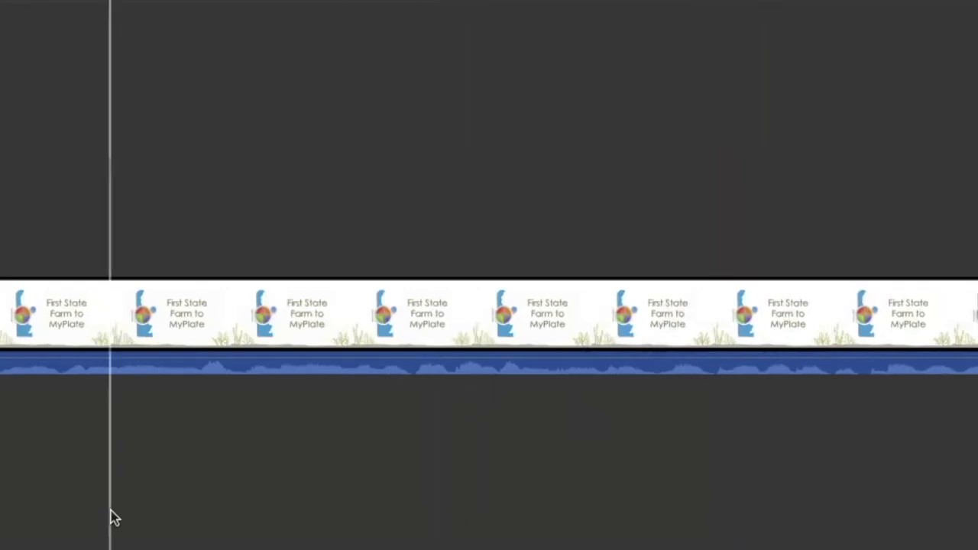
scroll(111, 510, left, 2)
scroll(107, 512, right, 8)
scroll(110, 520, right, 2)
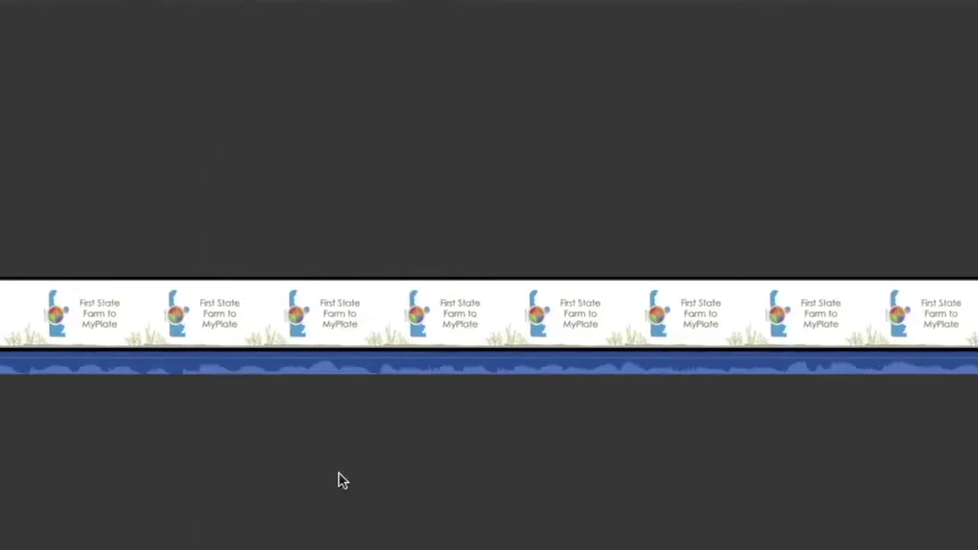
scroll(565, 433, right, 5)
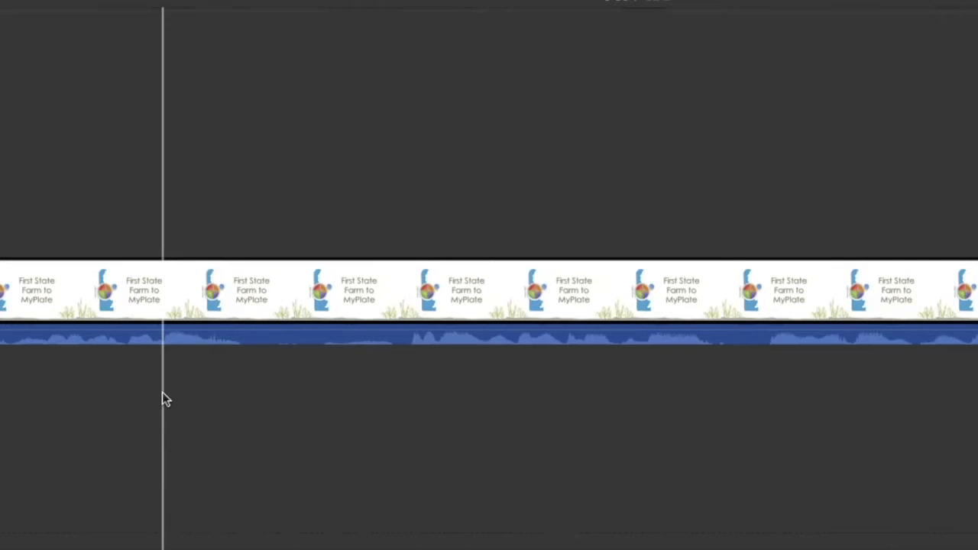
click(245, 391)
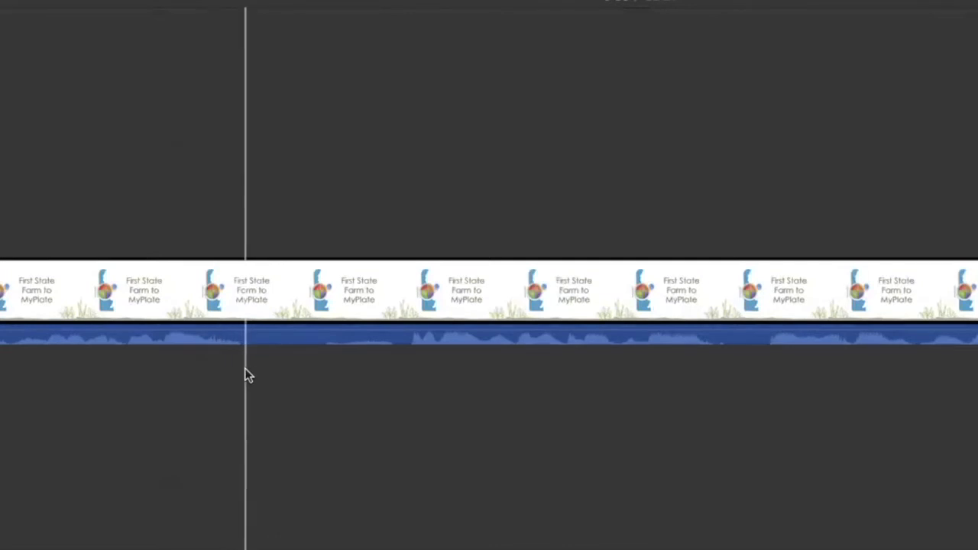
drag(247, 368, 229, 364)
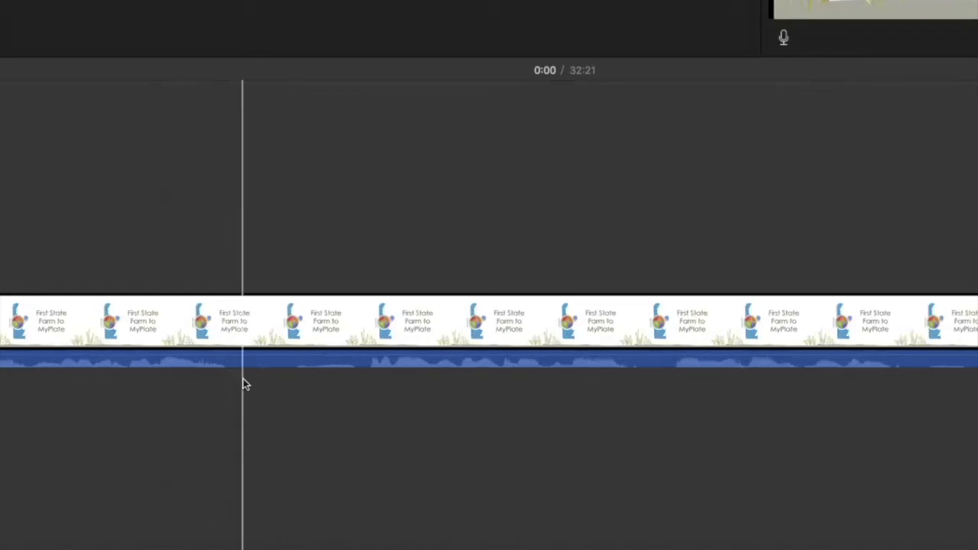
click(243, 364)
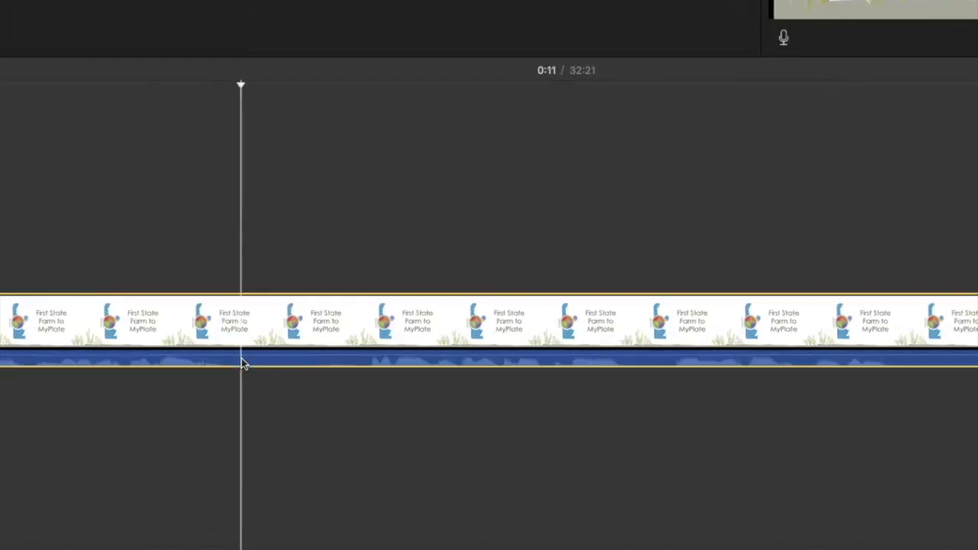
right_click(243, 363)
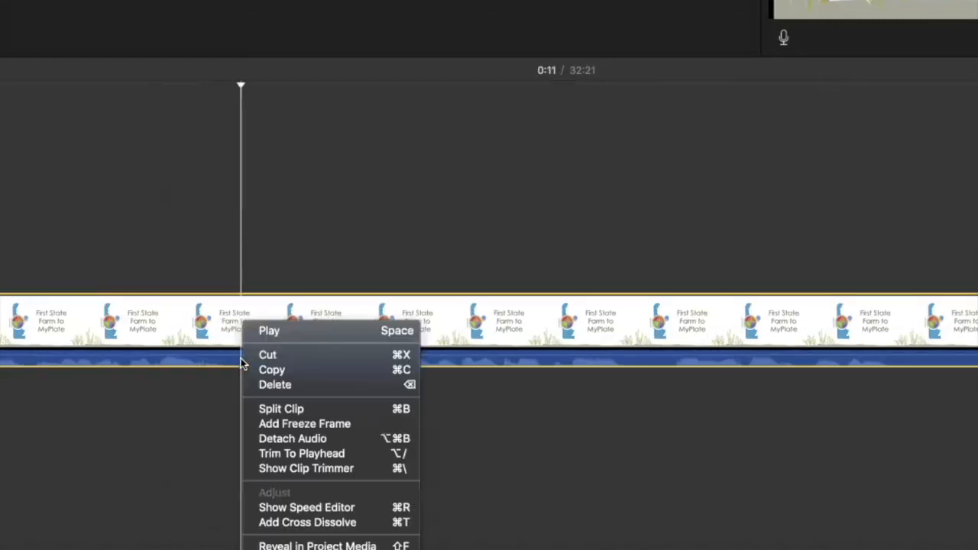
click(282, 409)
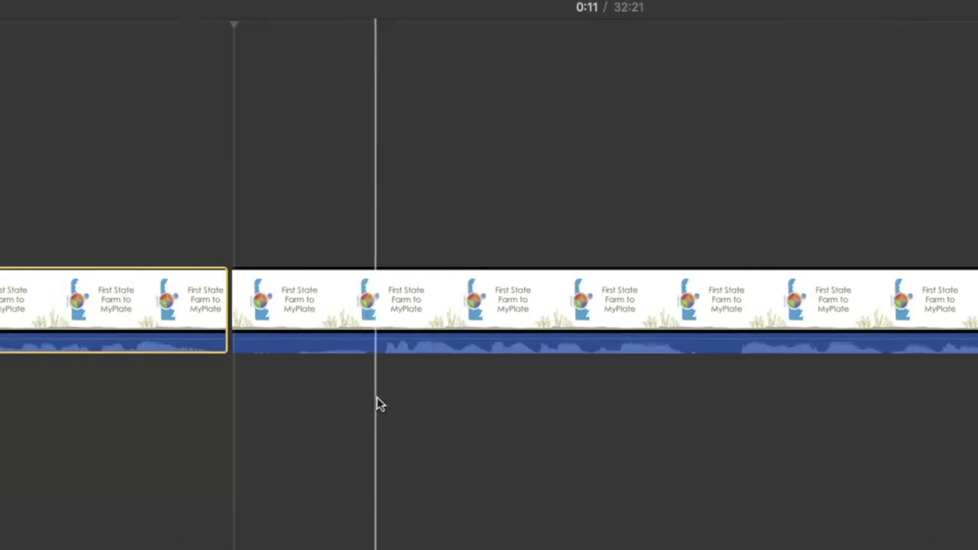
Split the clip again at about 0:12, just before the audio resumes, to isolate the quiet gap.
click(374, 348)
right_click(374, 349)
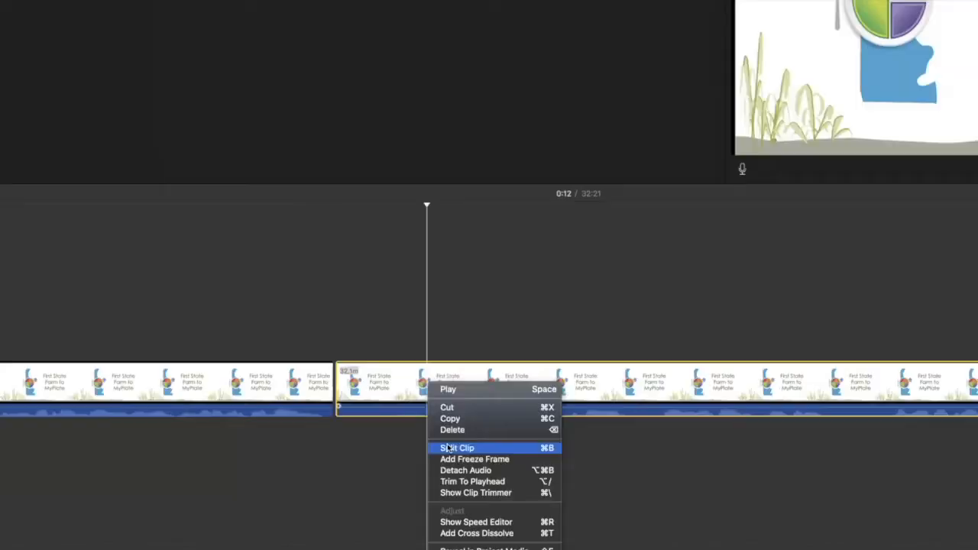
click(406, 399)
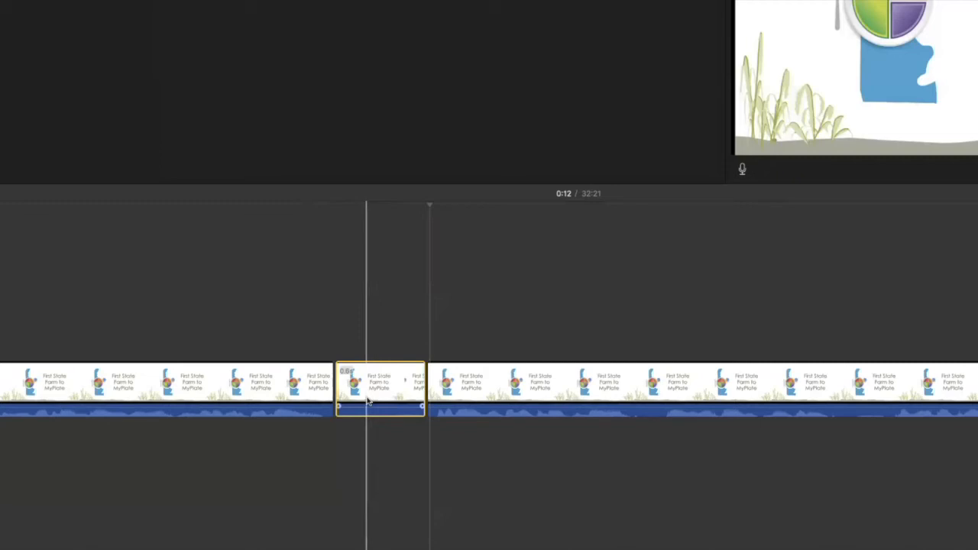
Play the timeline from shortly before the first cut through the isolated quiet segment to hear the pause.
click(298, 350)
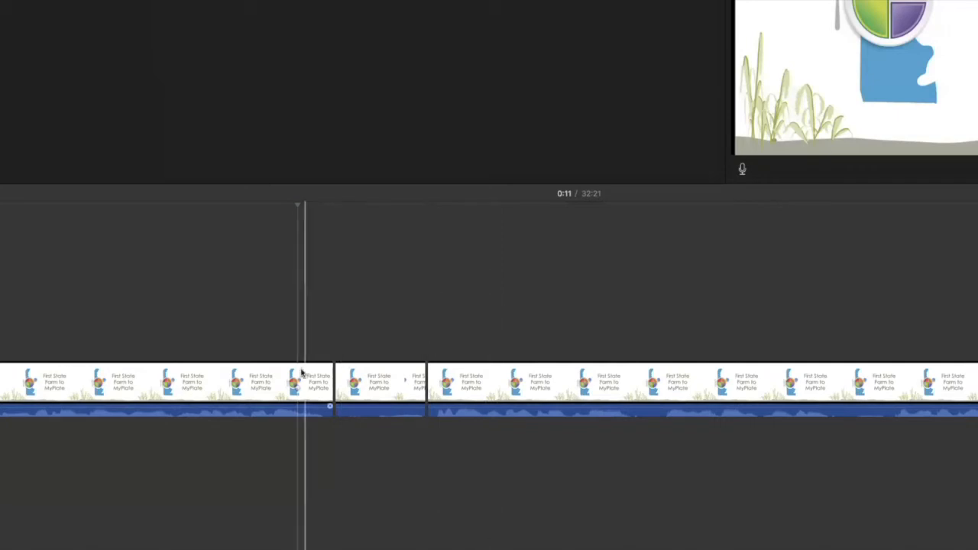
click(260, 382)
right_click(260, 382)
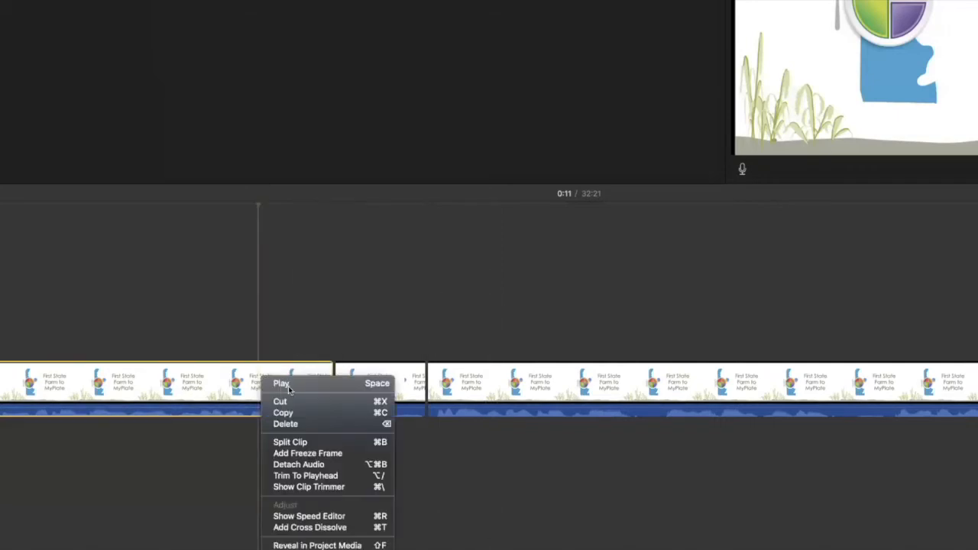
click(287, 384)
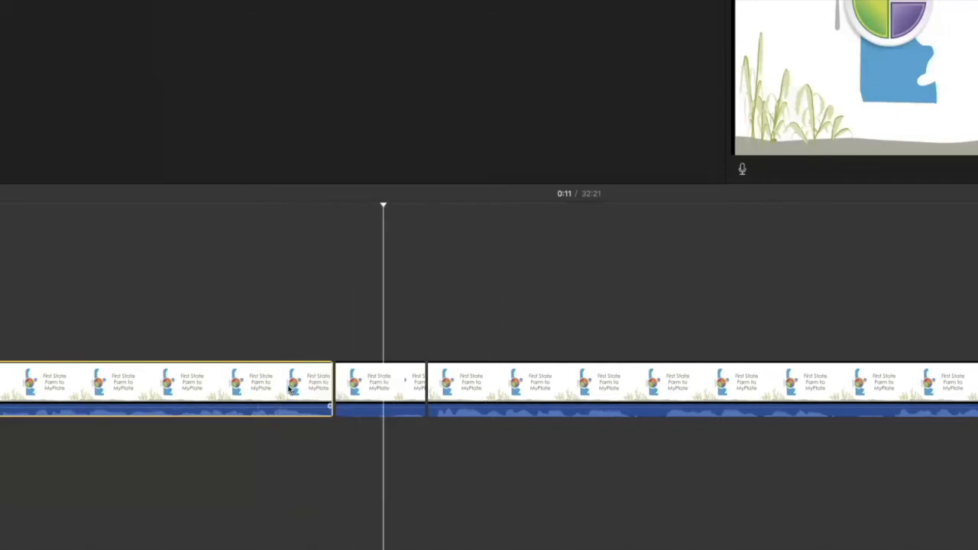
click(543, 355)
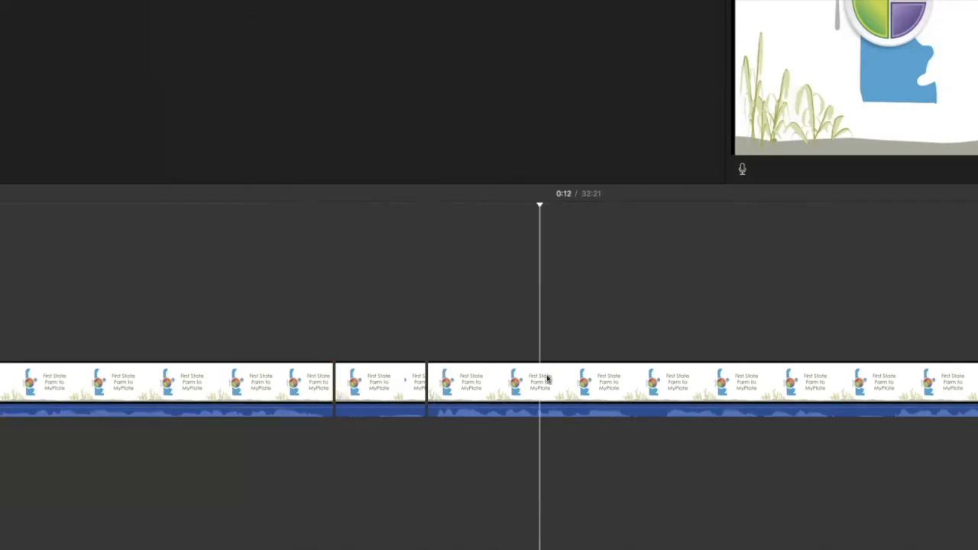
Delete the short quiet segment between the two cuts and play back across the new join.
click(401, 394)
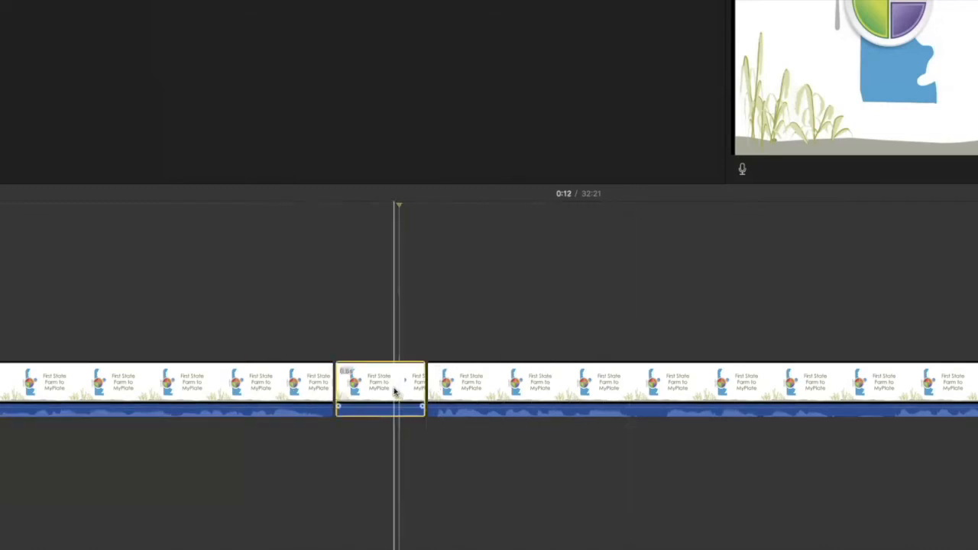
key(Delete)
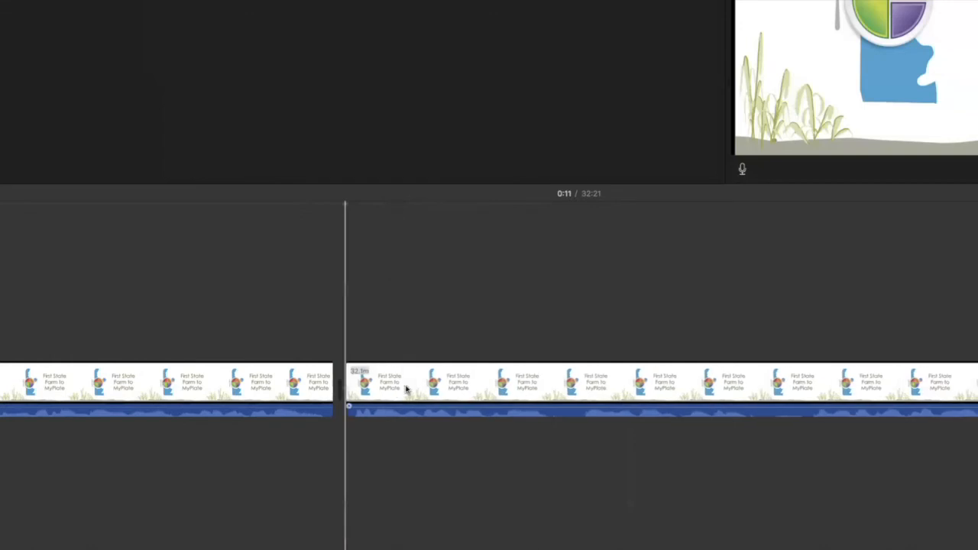
right_click(249, 380)
click(268, 382)
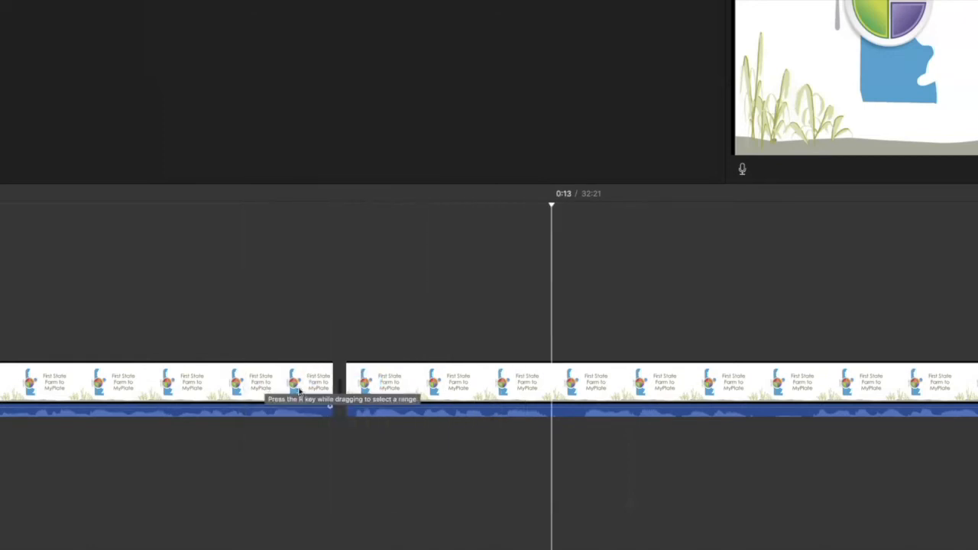
click(366, 390)
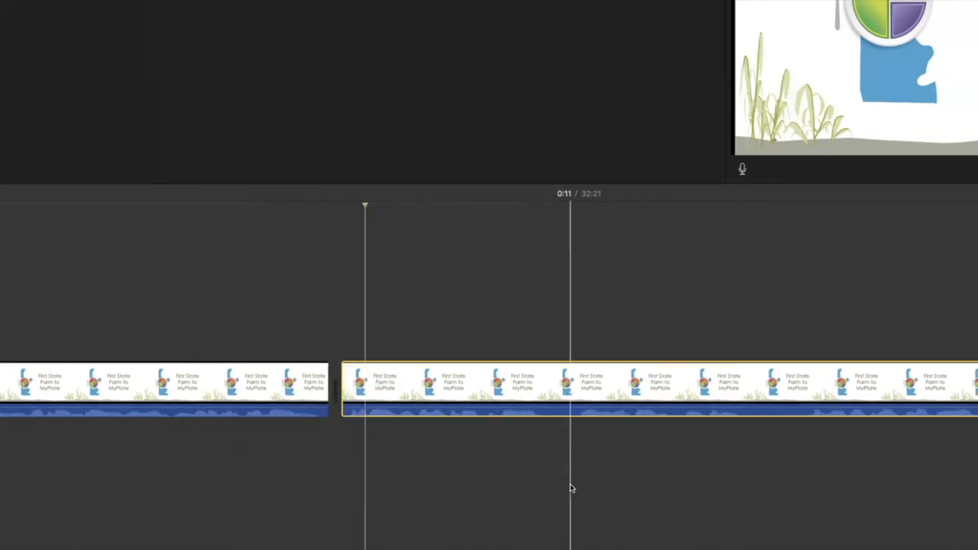
Split the clip at about 0:20, where the speech waveform drops into the next quiet gap.
scroll(564, 485, right, 10)
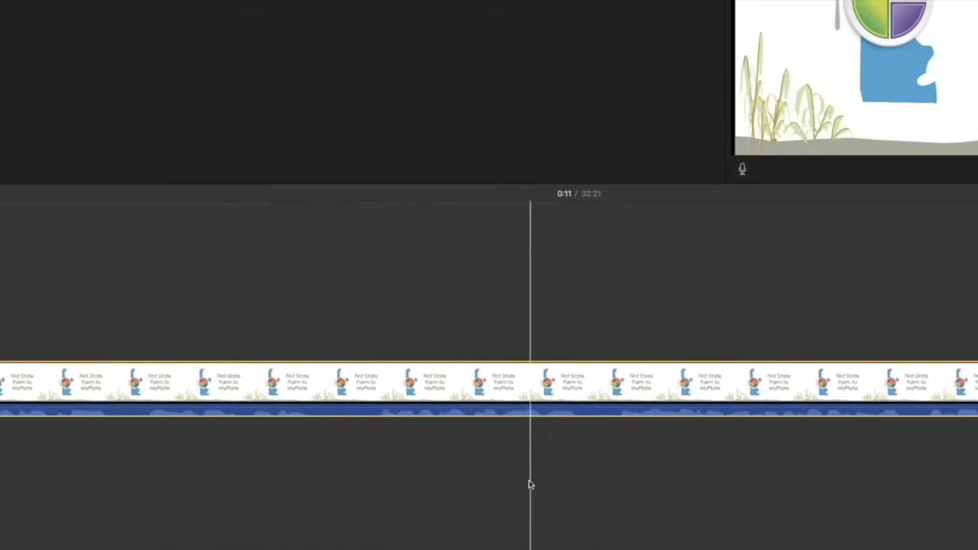
click(452, 482)
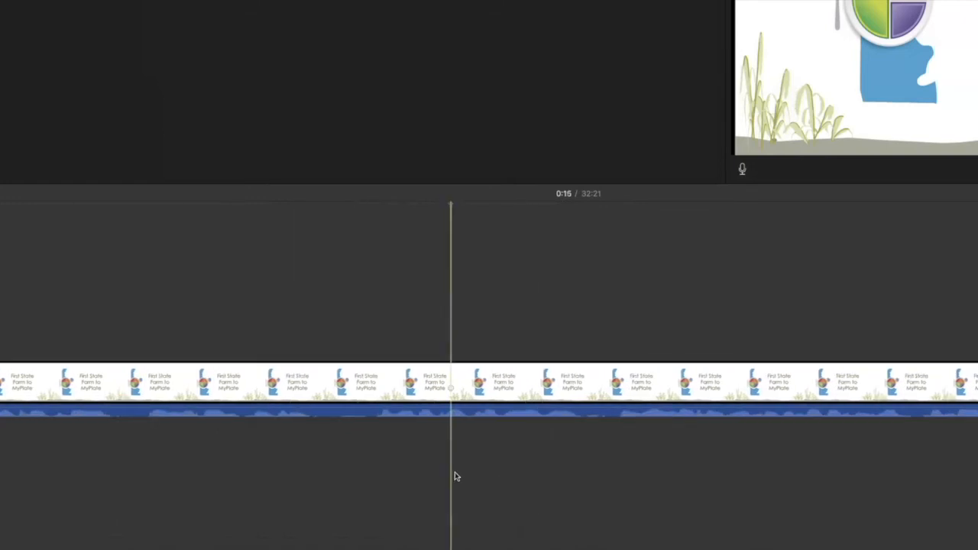
scroll(640, 478, right, 10)
scroll(640, 477, right, 5)
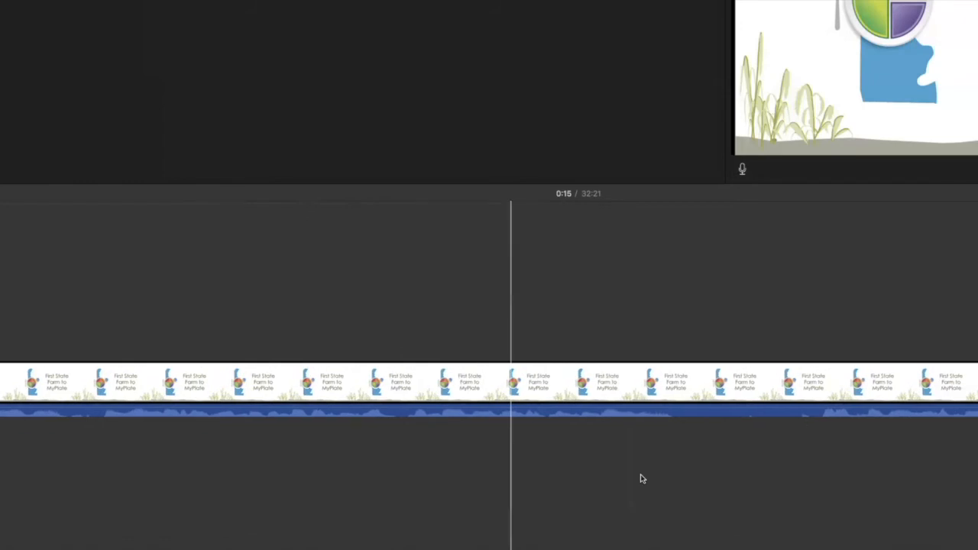
scroll(642, 479, right, 3)
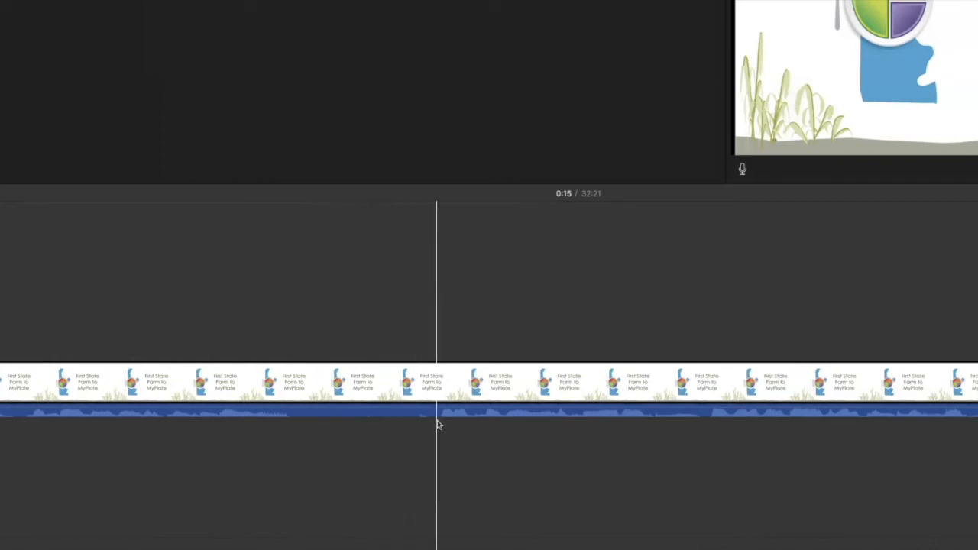
click(299, 402)
right_click(300, 399)
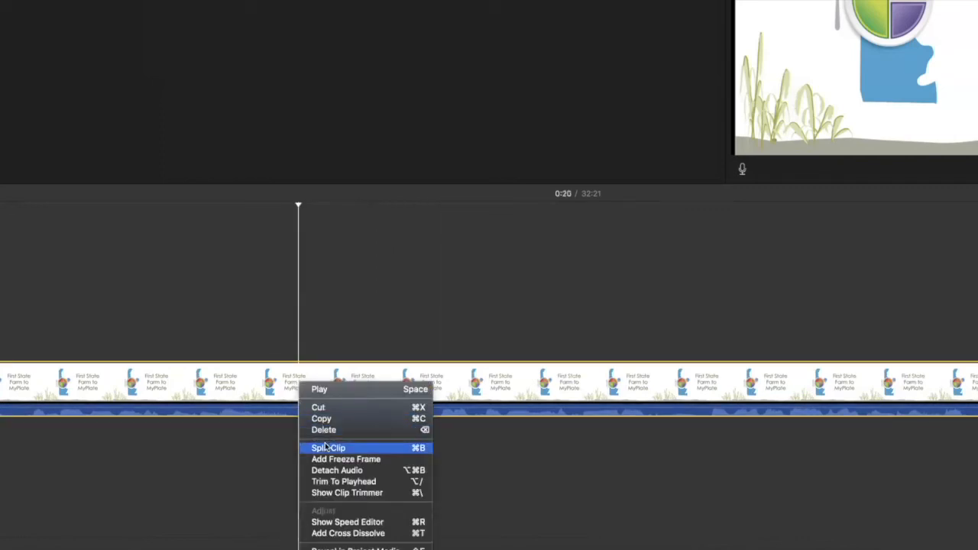
click(327, 449)
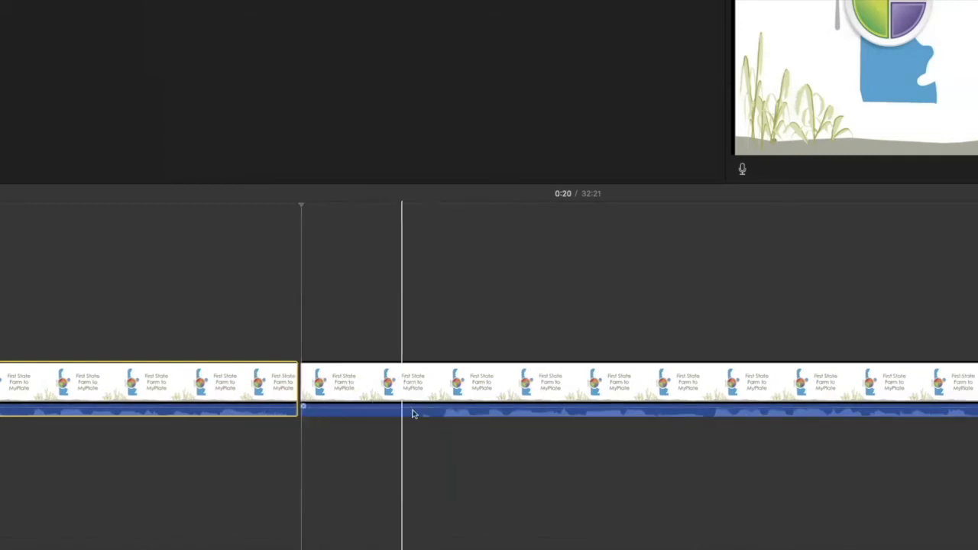
Split the clip again at about 0:21, just before the audio resumes, and delete the quiet segment between the cuts.
click(434, 415)
right_click(434, 416)
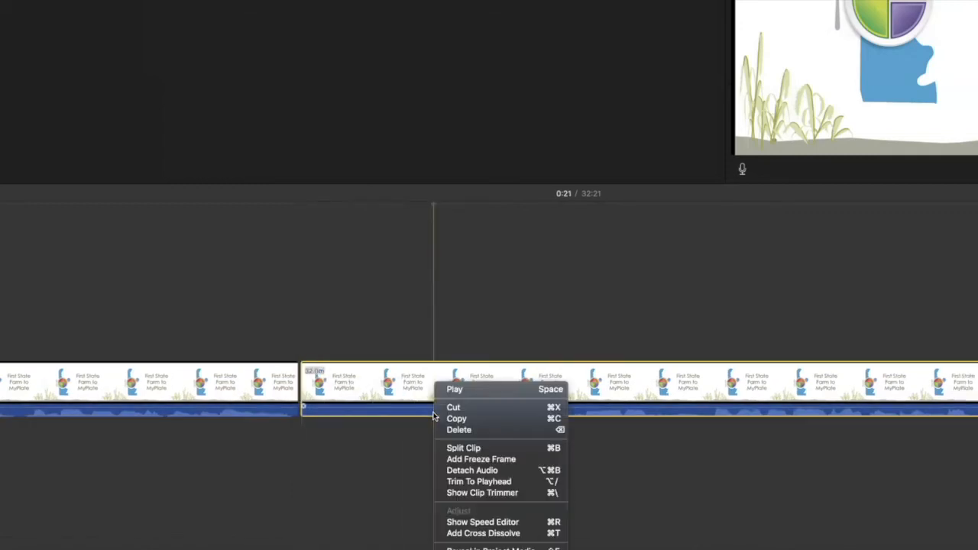
click(457, 449)
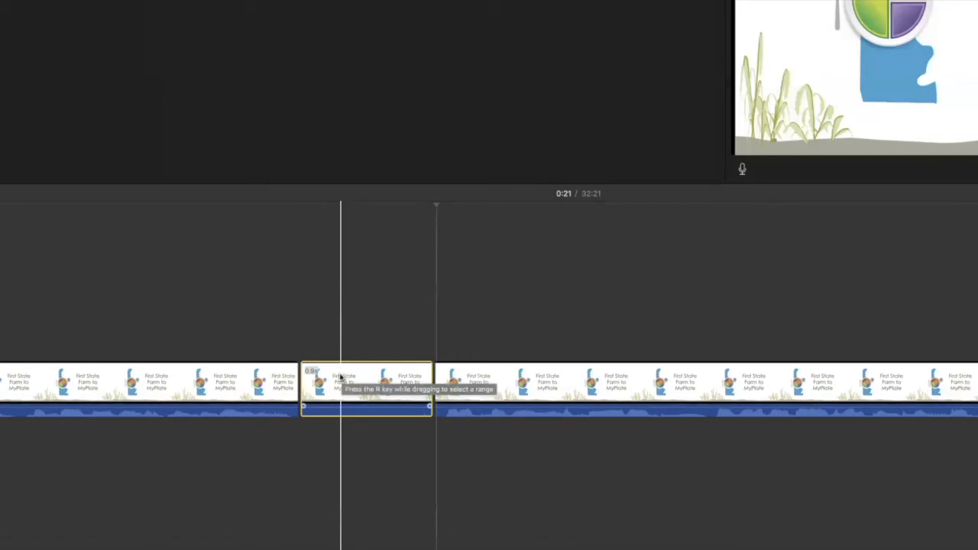
key(Delete)
Split the clip at about 0:43, just before the audio resumes on the dark blue slide after the long silence.
scroll(629, 455, right, 3)
scroll(629, 458, right, 9)
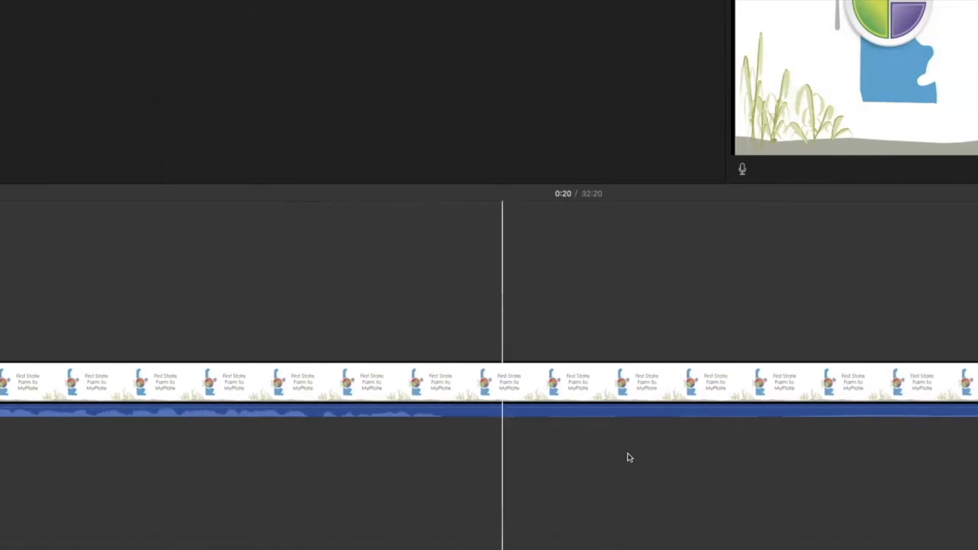
scroll(629, 458, right, 10)
scroll(628, 457, right, 10)
scroll(629, 458, right, 10)
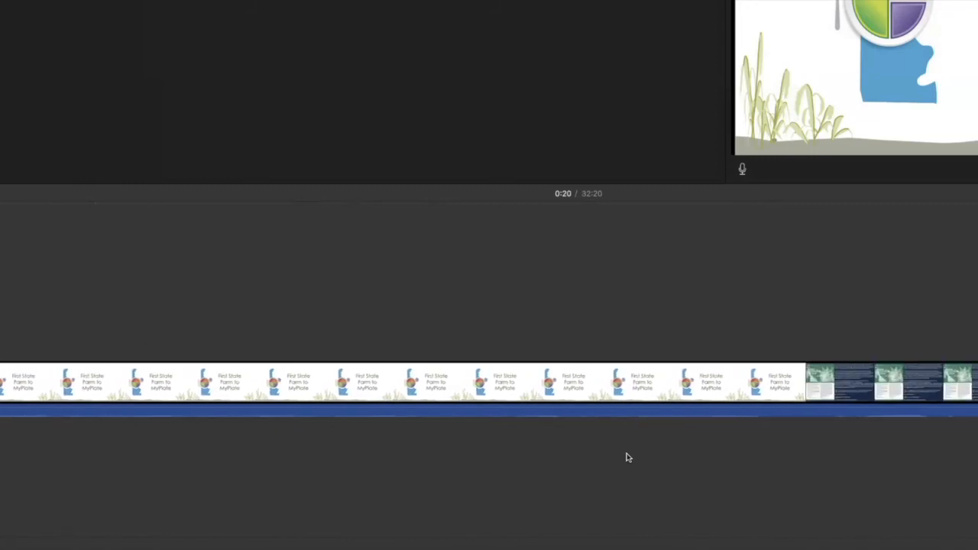
scroll(628, 458, right, 10)
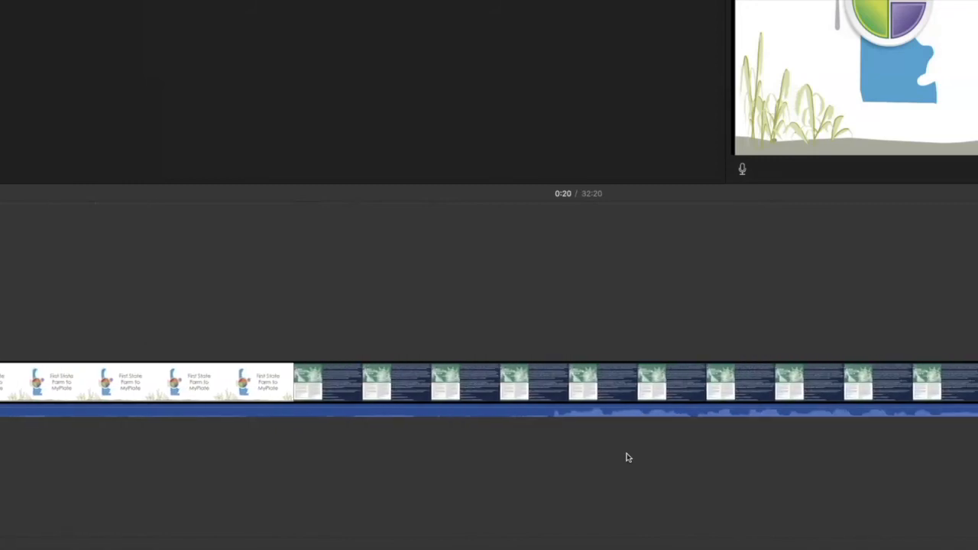
scroll(593, 456, left, 1)
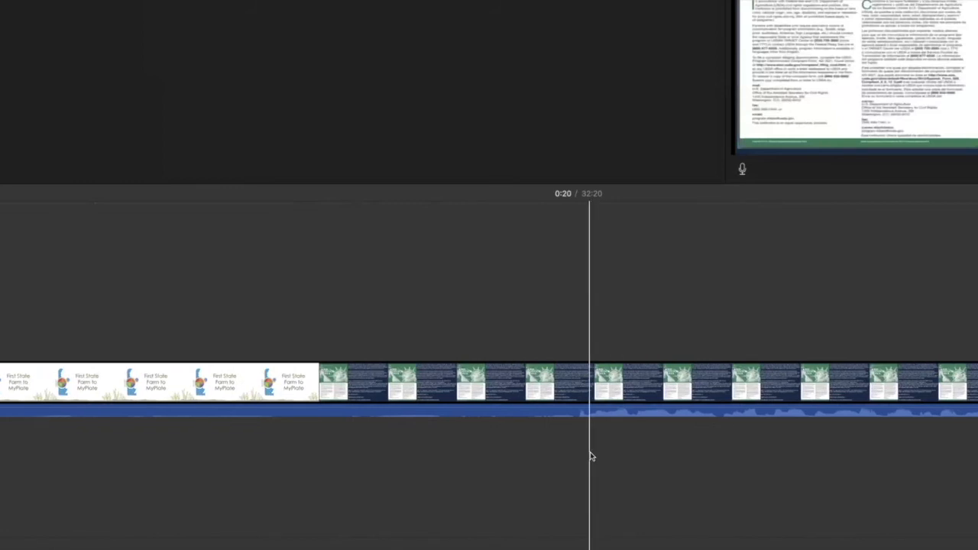
click(577, 414)
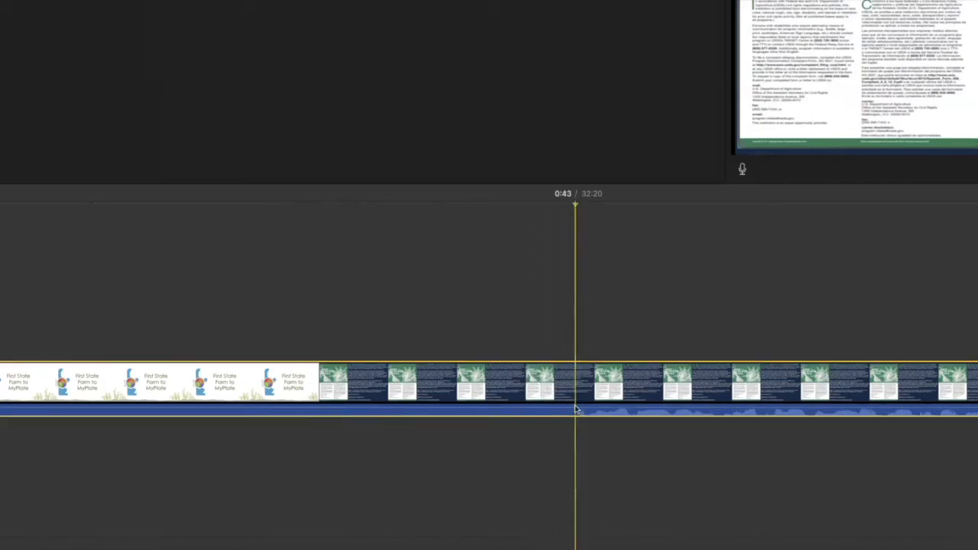
right_click(577, 410)
click(598, 450)
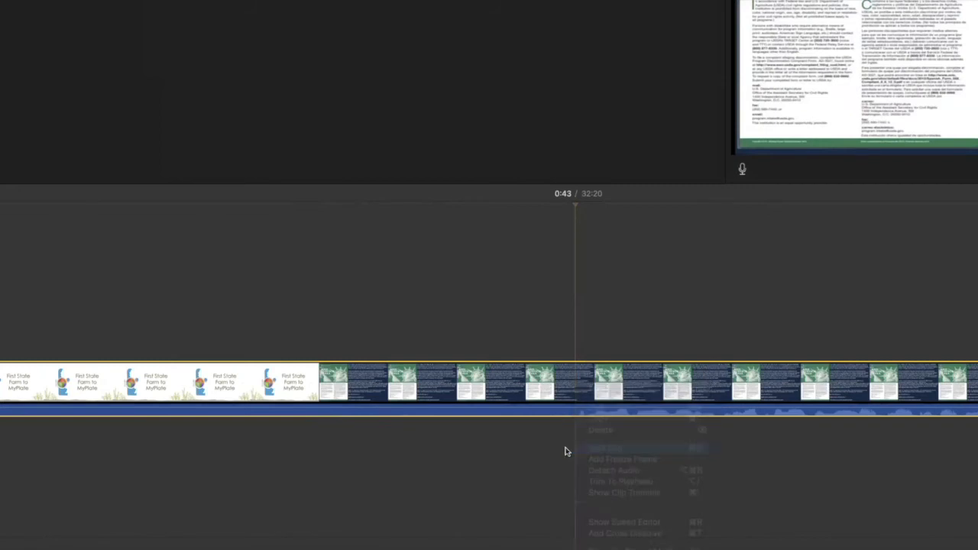
Split the clip at about 0:28, where the speech ends and the long silence begins.
scroll(490, 448, left, 2)
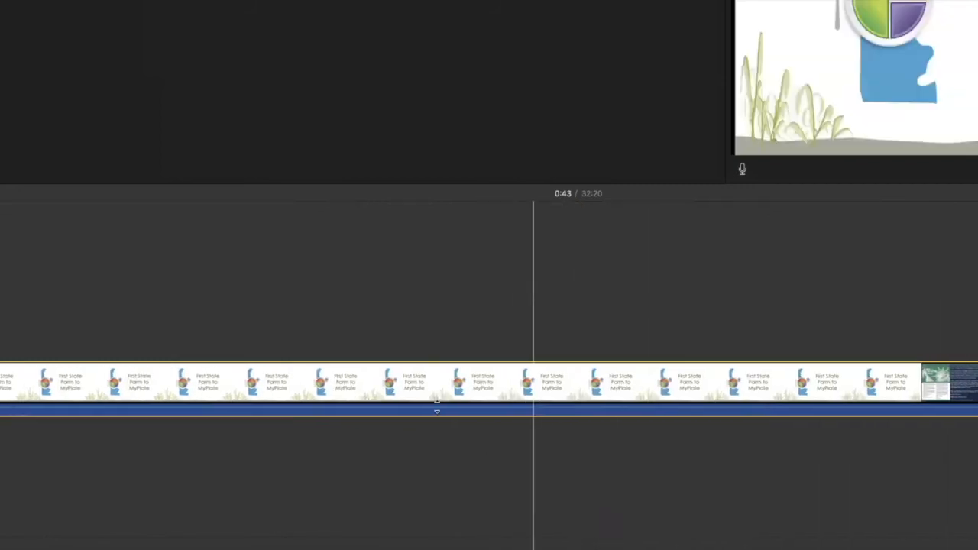
scroll(357, 419, left, 3)
click(353, 433)
scroll(315, 434, left, 3)
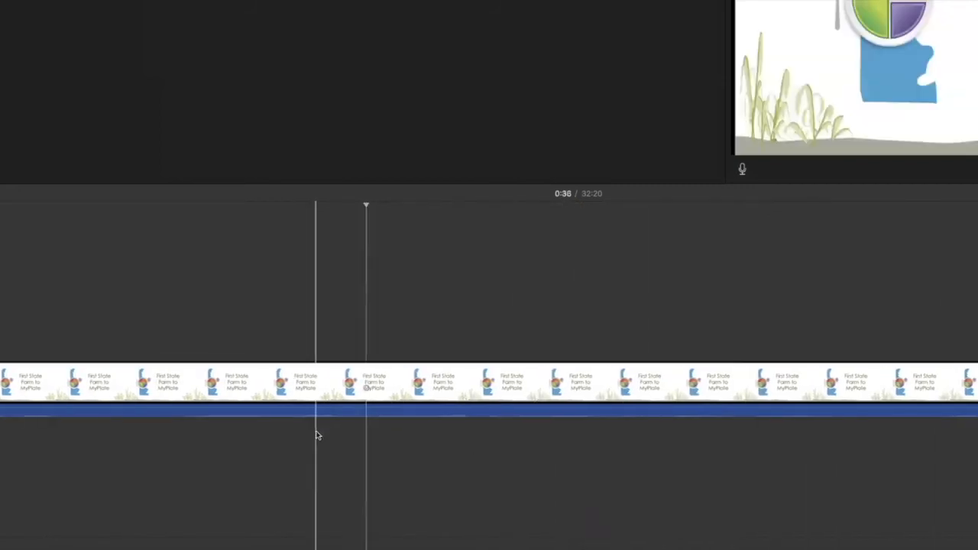
scroll(315, 436, left, 5)
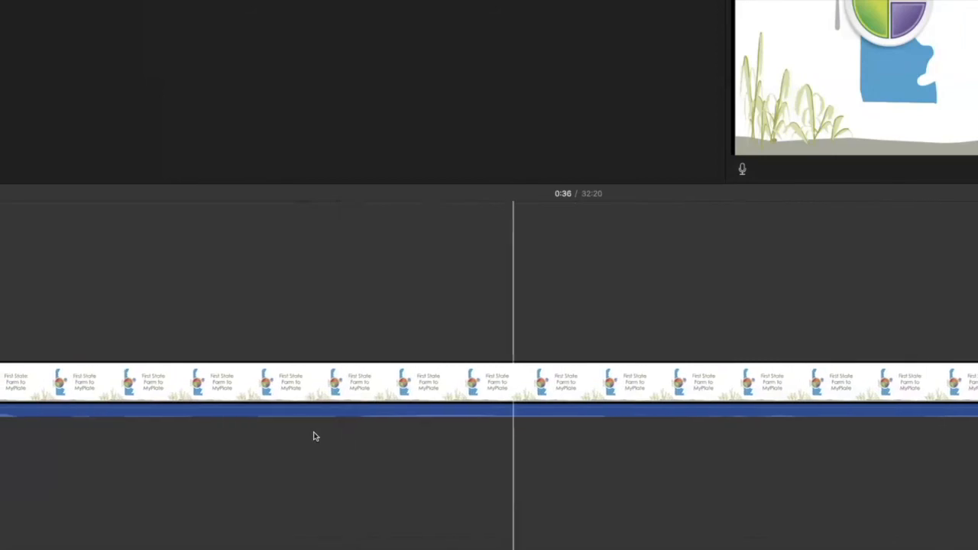
click(354, 419)
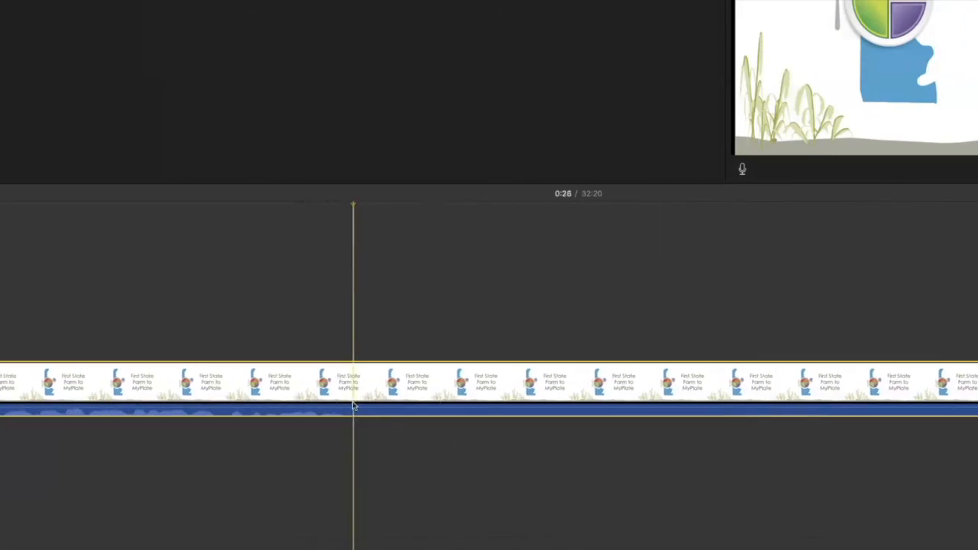
right_click(354, 406)
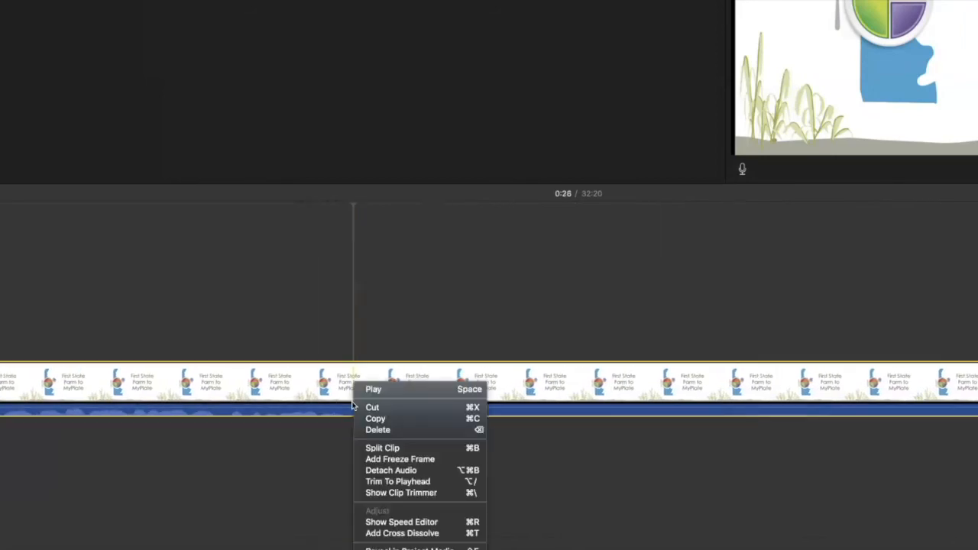
click(380, 448)
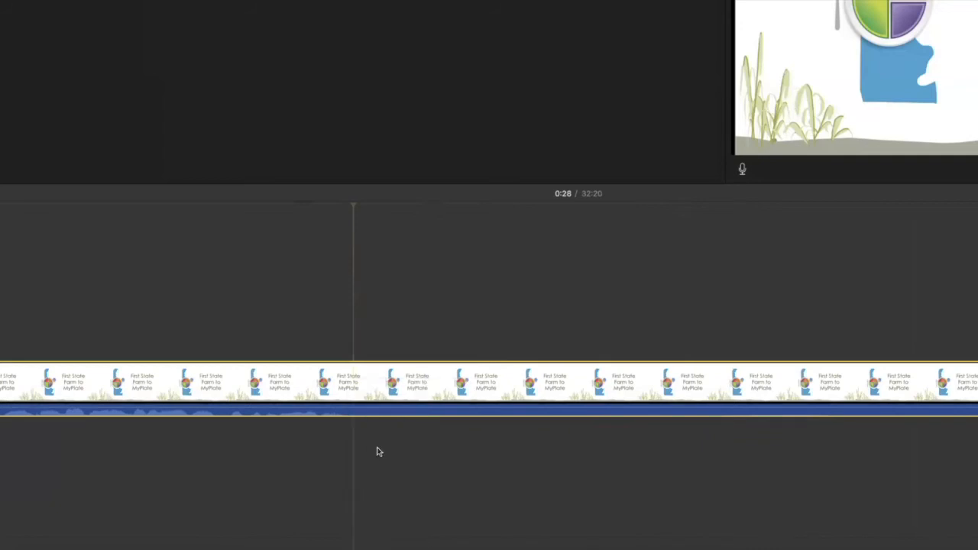
Play the isolated silent segment from its start at about 0:28 and follow it to the cut where the audio resumes.
click(445, 397)
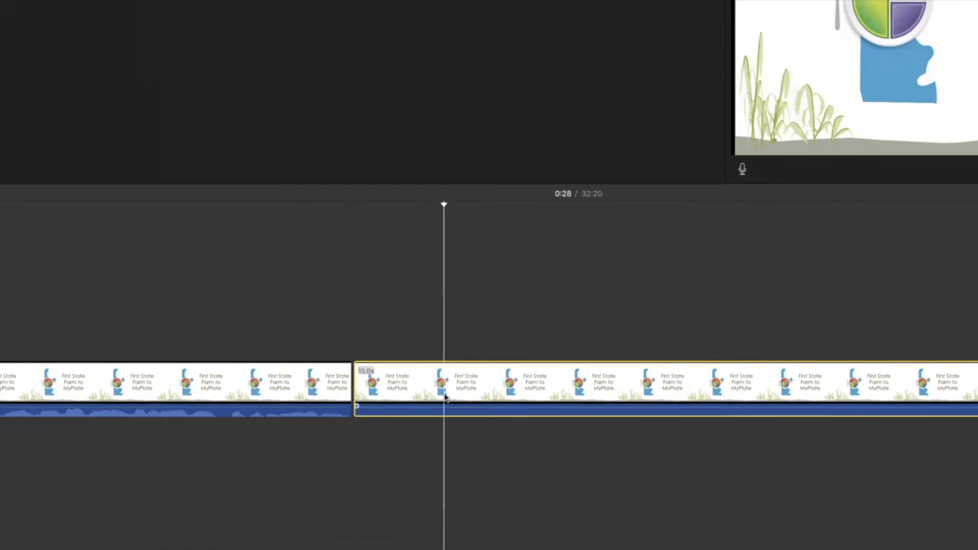
click(355, 361)
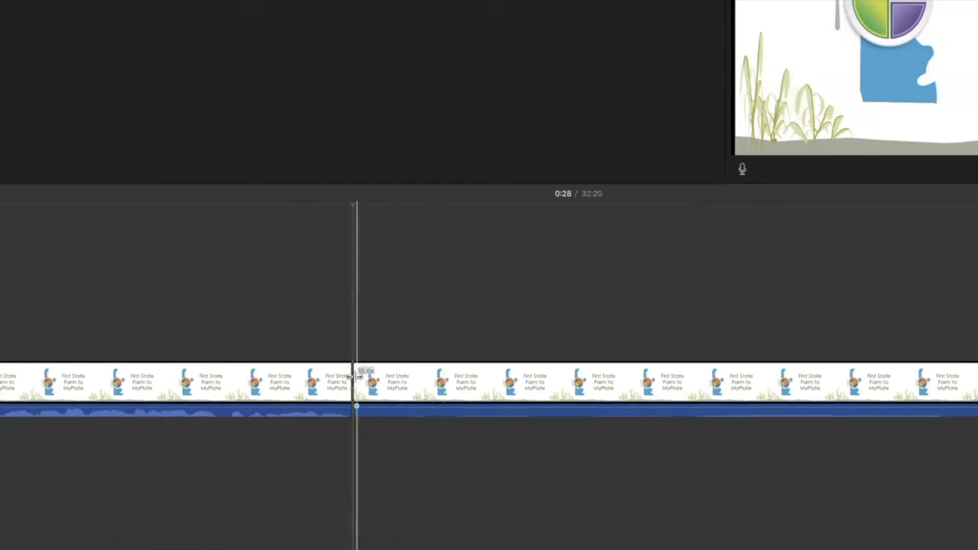
right_click(356, 380)
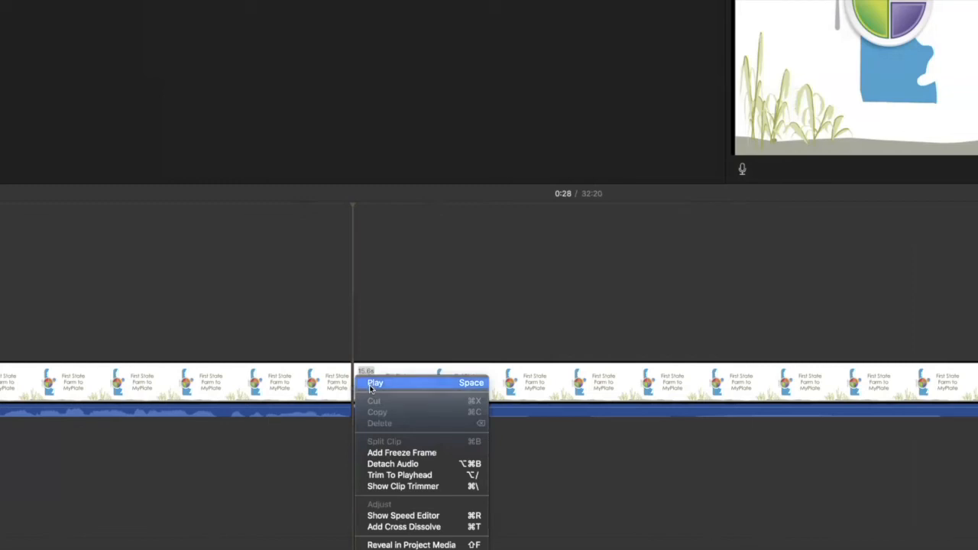
click(370, 388)
scroll(555, 451, right, 5)
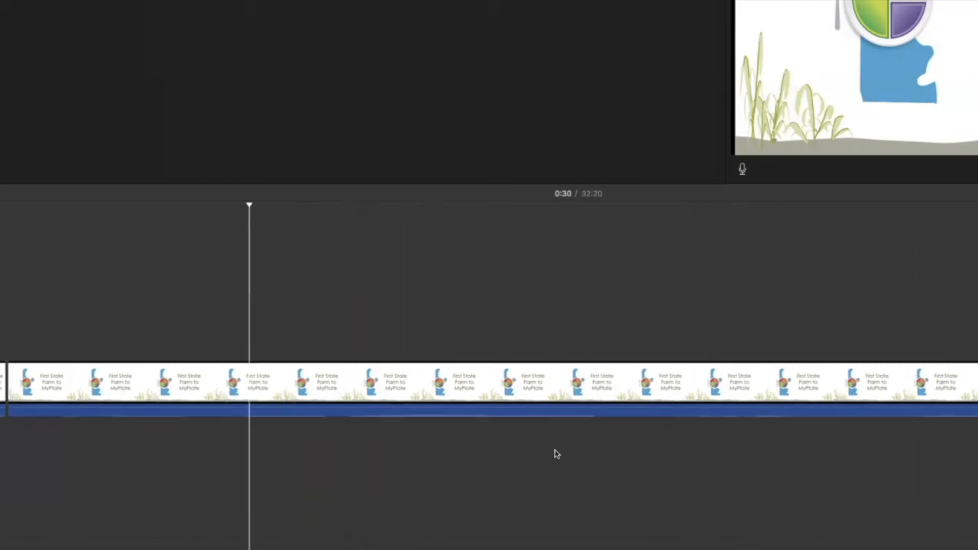
scroll(556, 454, right, 10)
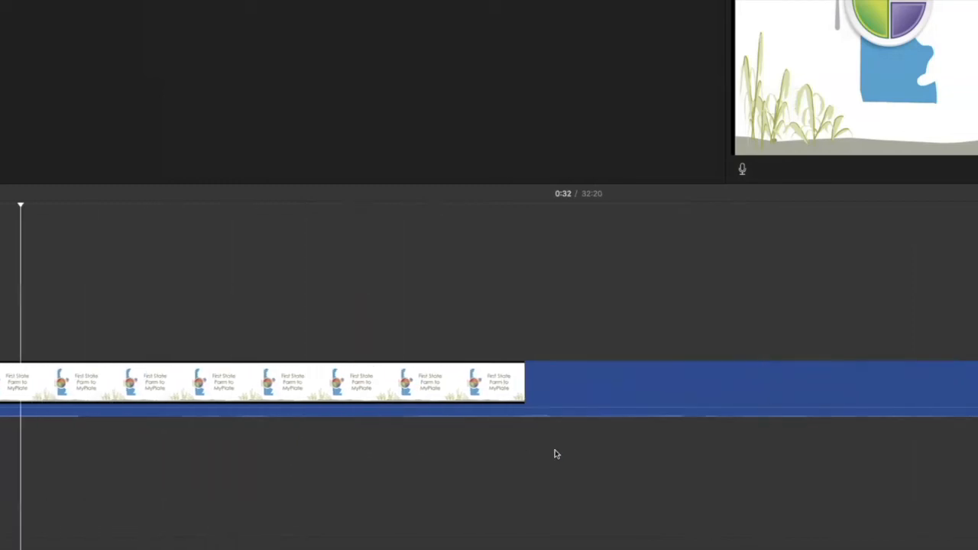
scroll(556, 454, right, 2)
scroll(556, 454, right, 8)
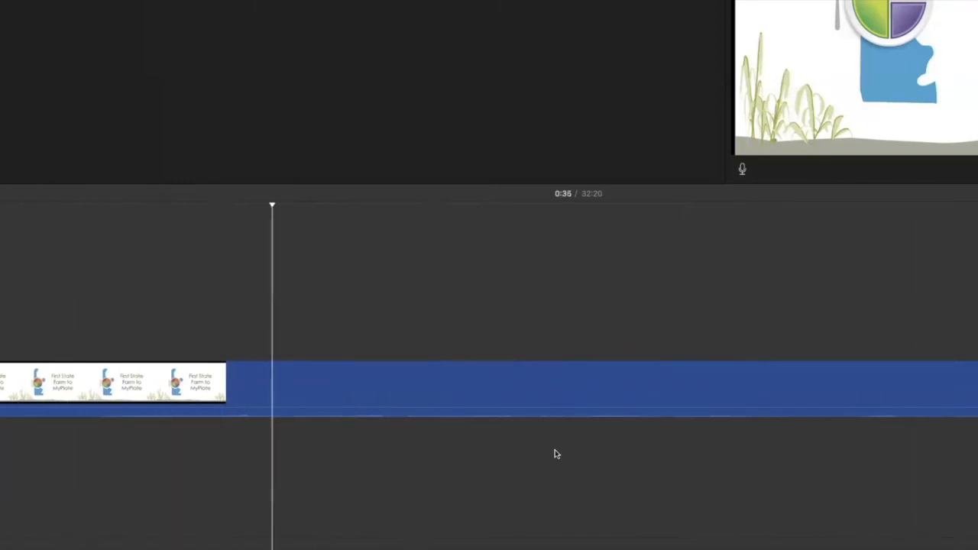
scroll(557, 454, right, 8)
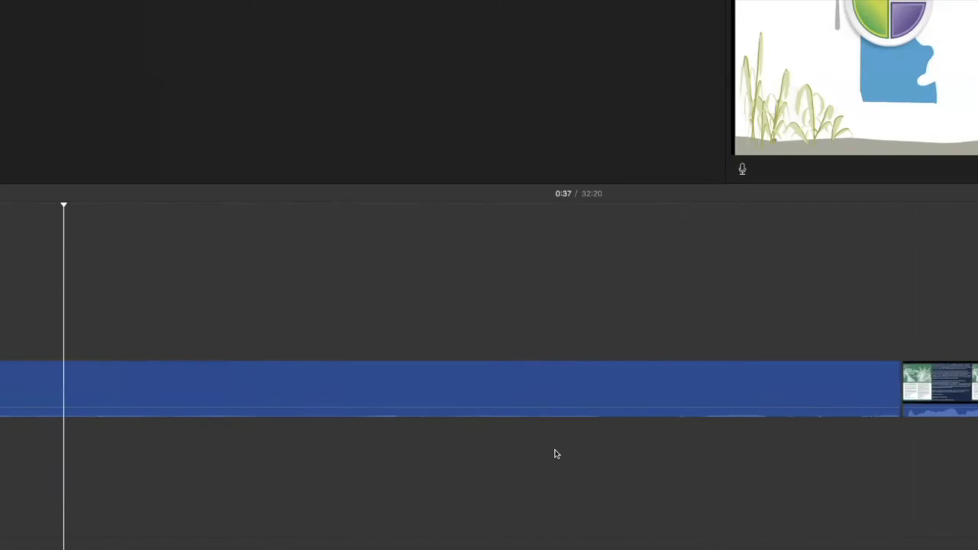
scroll(556, 454, right, 8)
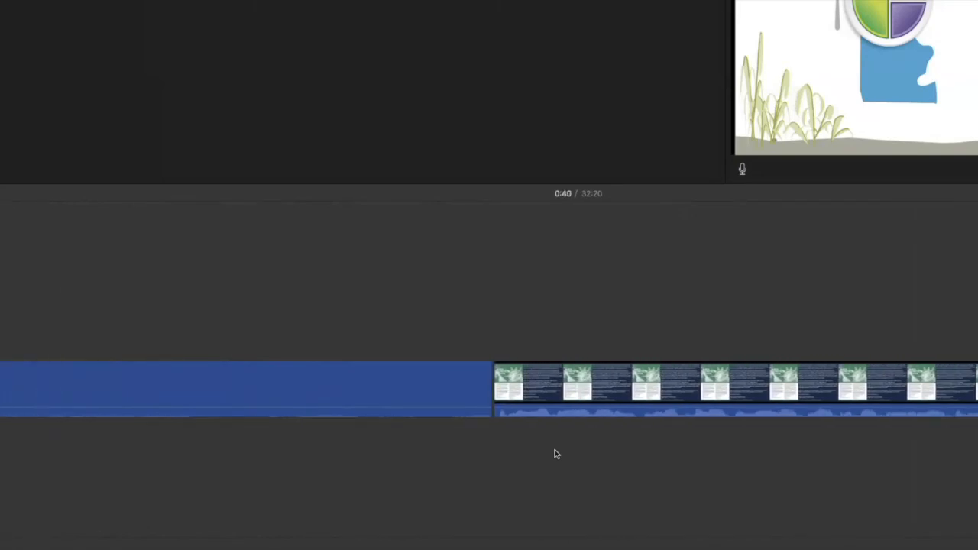
scroll(556, 454, right, 2)
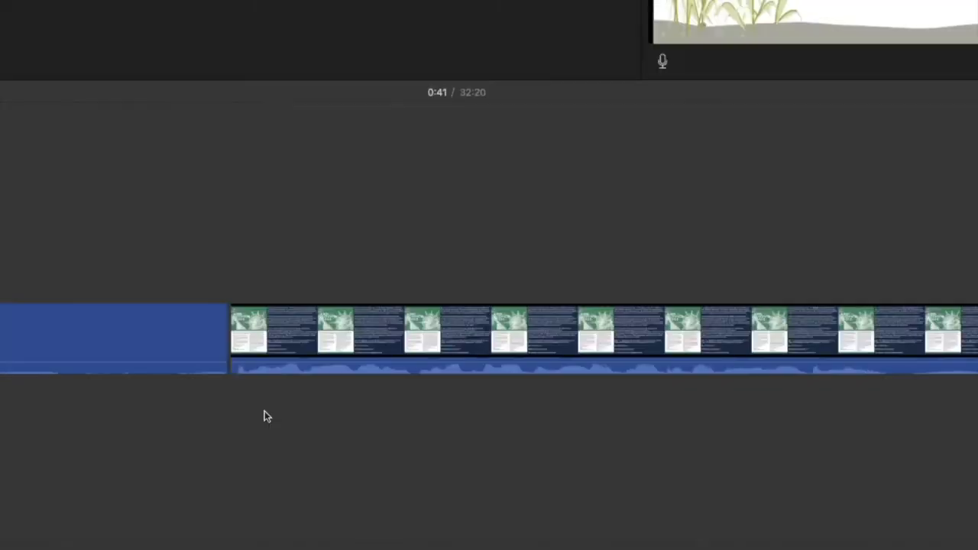
Delete the long silent segment between the cuts at about 0:28 and 0:43.
click(429, 451)
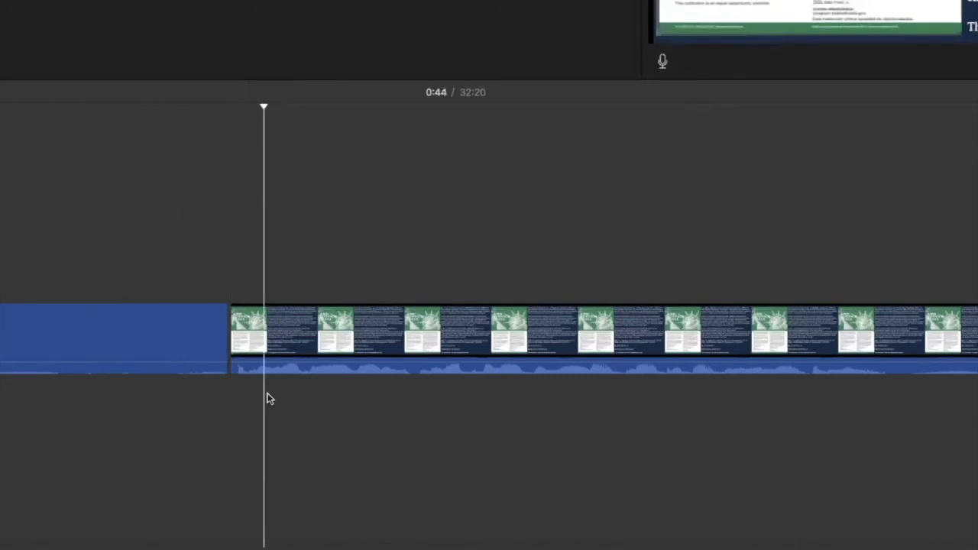
click(333, 363)
click(96, 353)
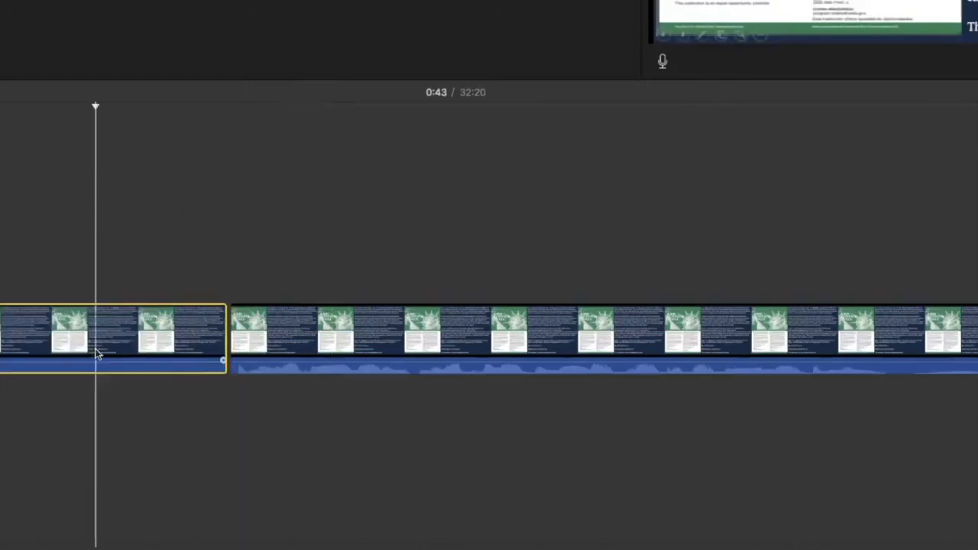
key(Delete)
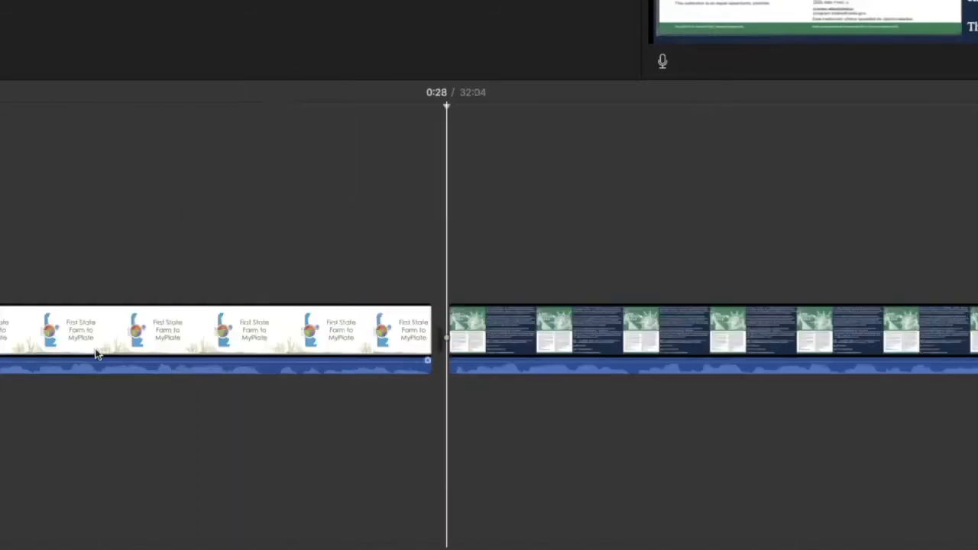
Examine the waveform beyond the new join for further quiet gaps.
scroll(457, 418, right, 12)
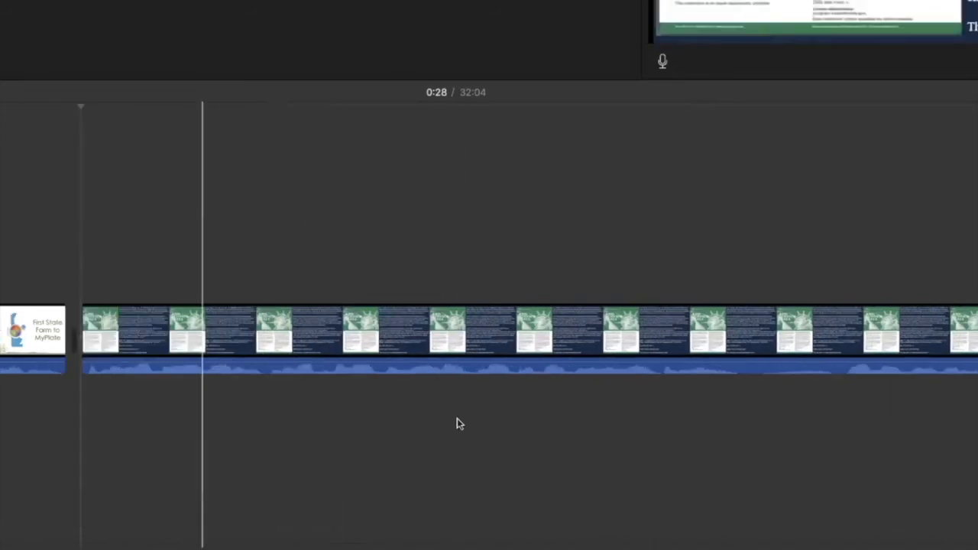
scroll(457, 424, right, 10)
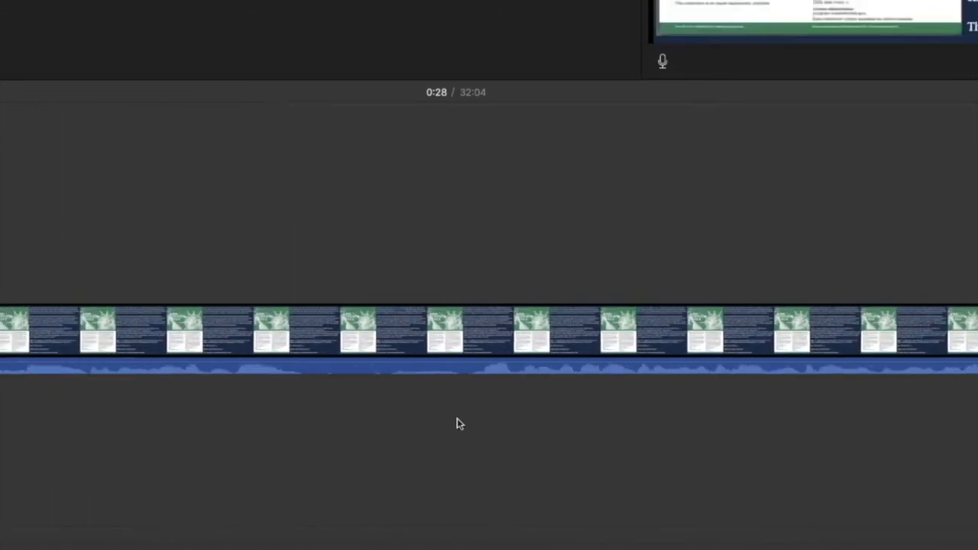
scroll(459, 424, right, 8)
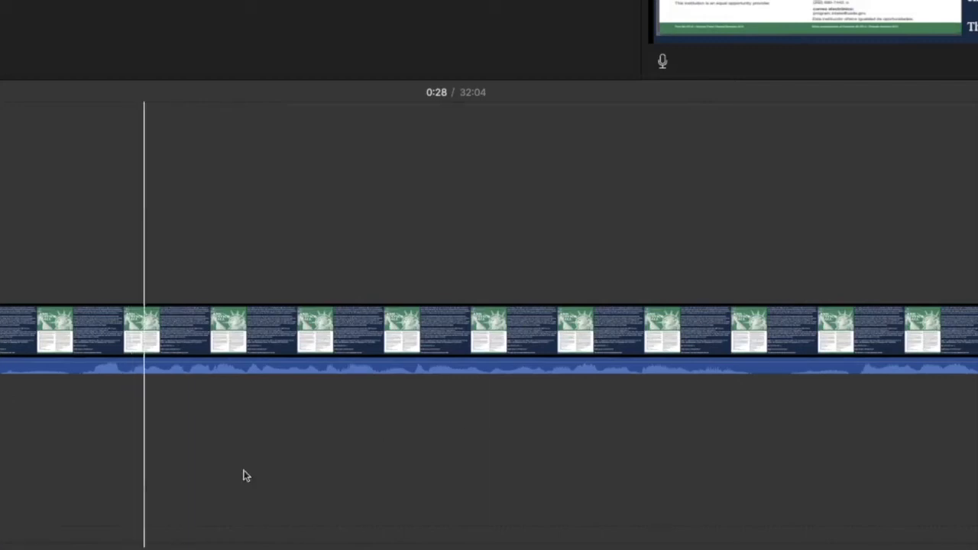
Play the audio around the next quiet gap near 0:39 to check where the speech stops.
scroll(343, 464, right, 3)
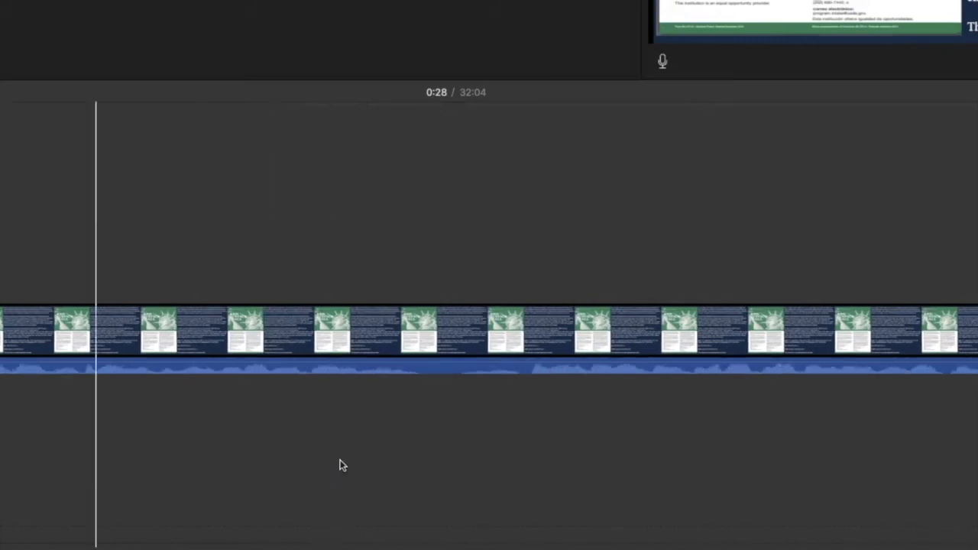
scroll(344, 464, right, 5)
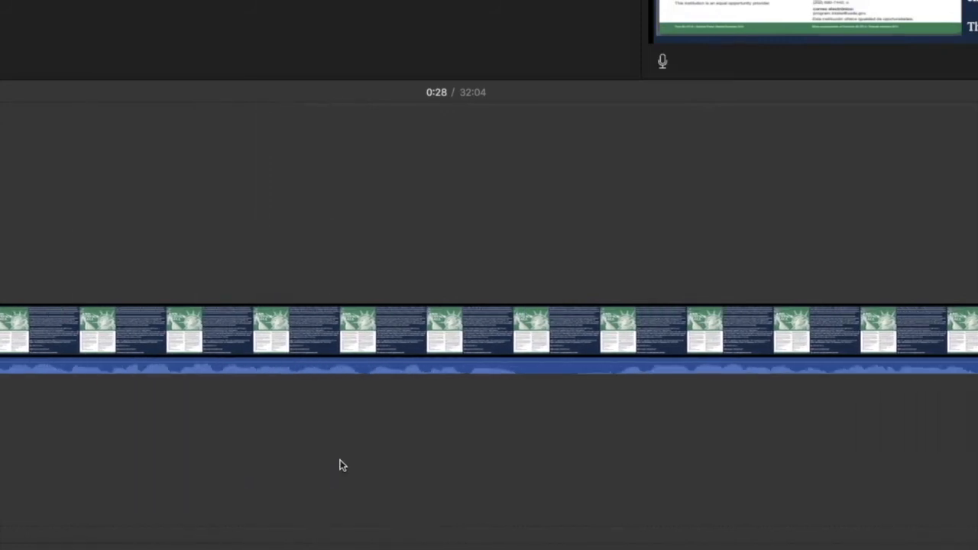
scroll(340, 460, left, 1)
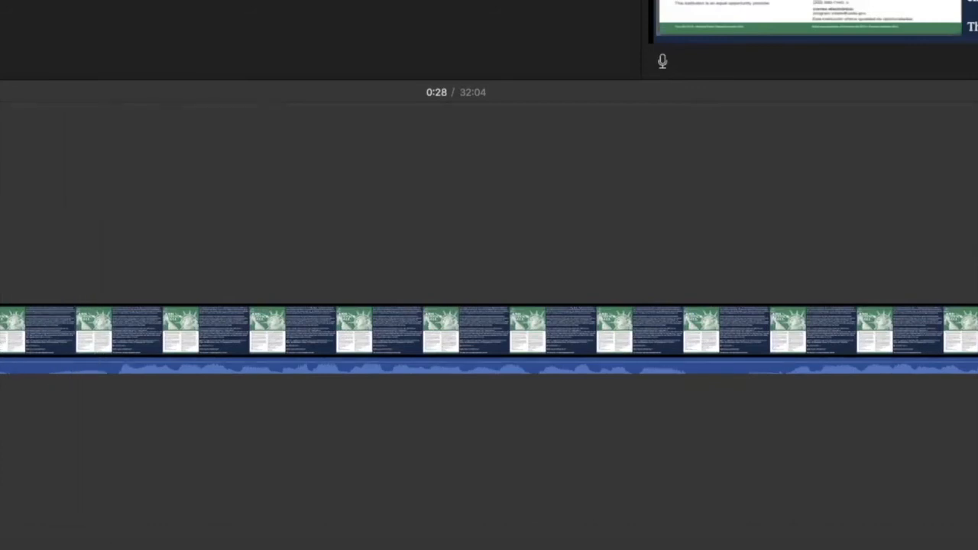
key(super+a)
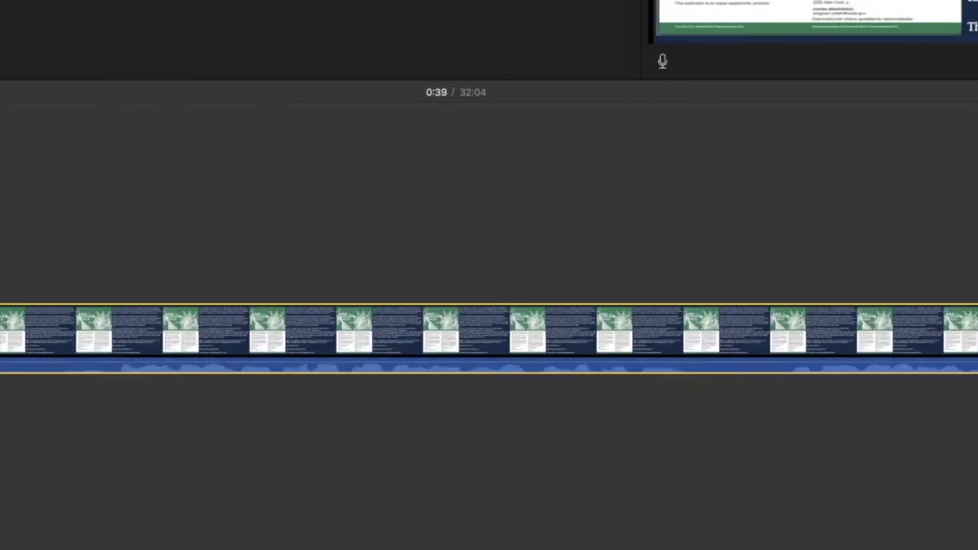
right_click(2, 329)
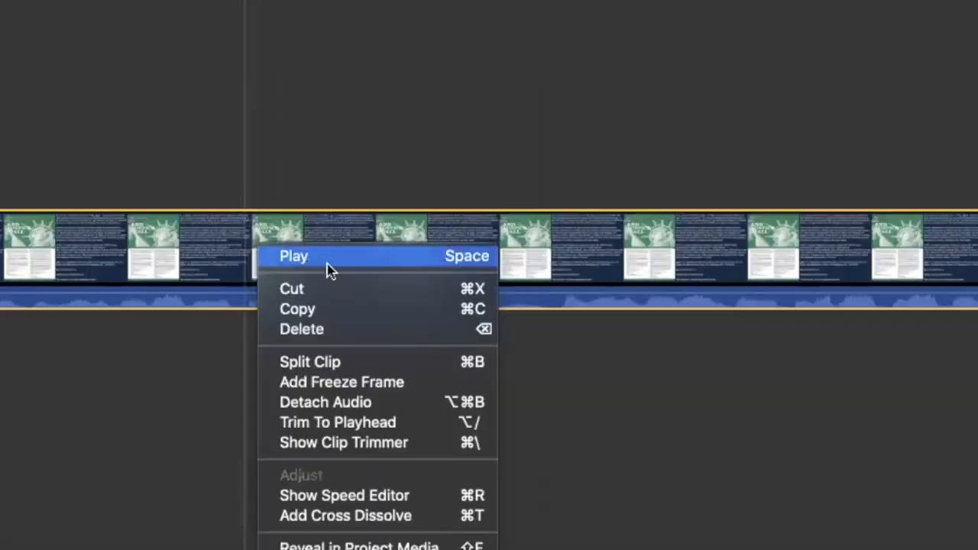
click(8, 336)
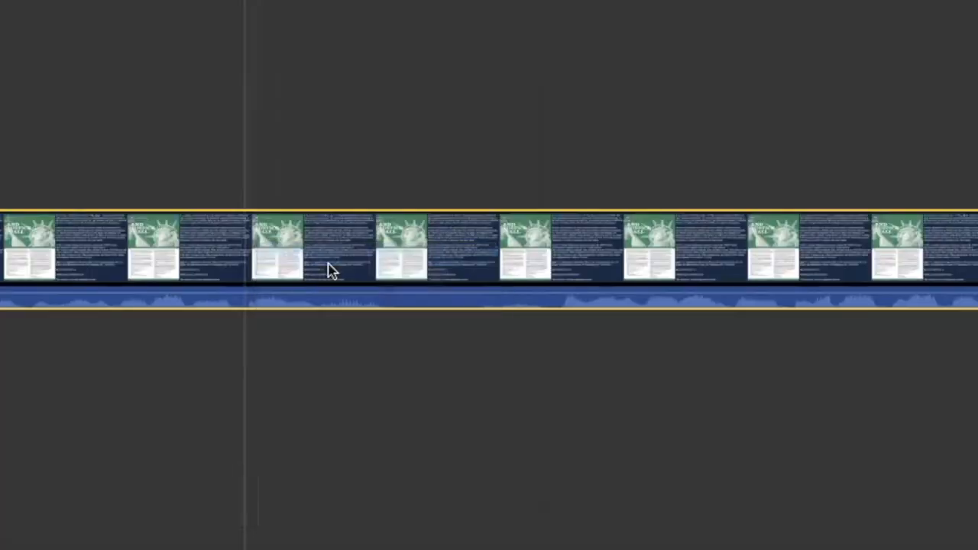
click(330, 264)
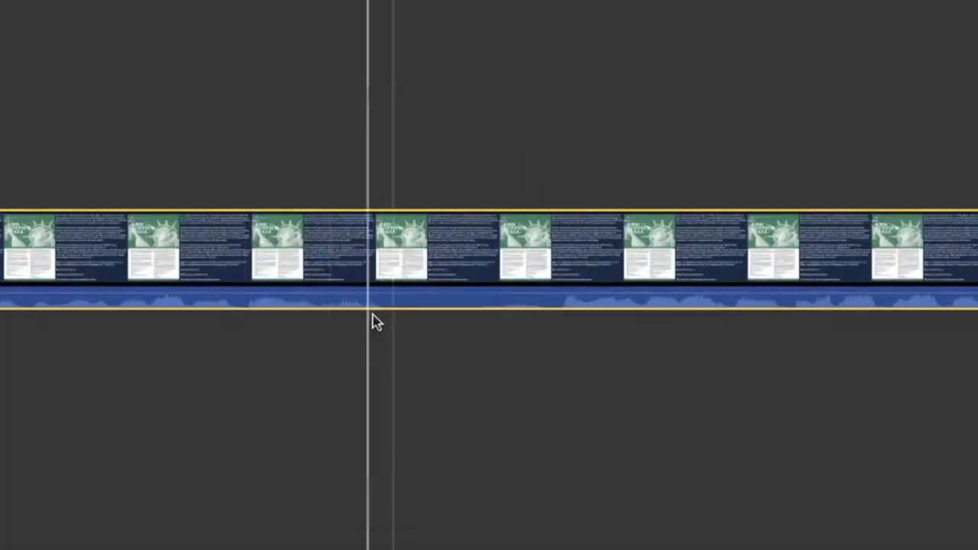
Split the clip at both ends of the short pause near 0:39 and delete the isolated segment of about 0.6 s.
right_click(551, 300)
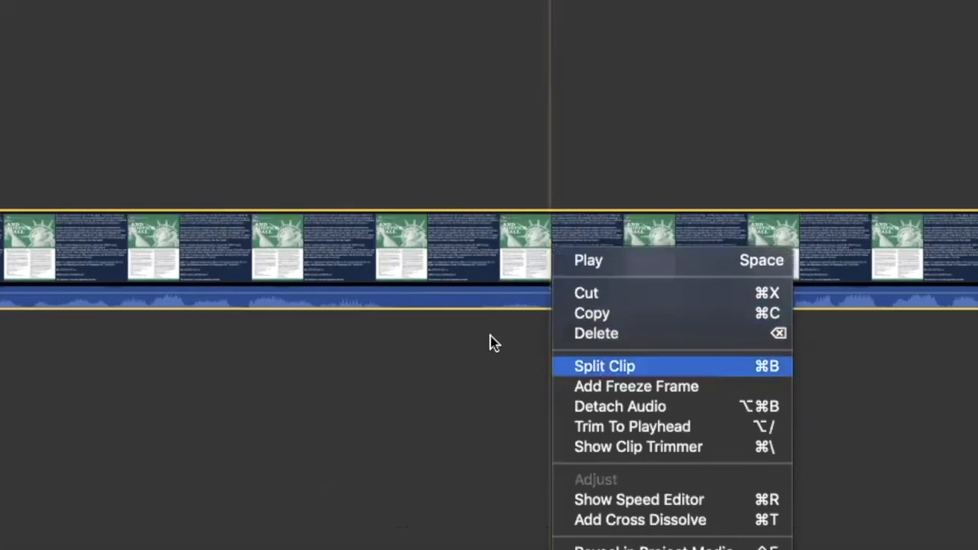
click(600, 367)
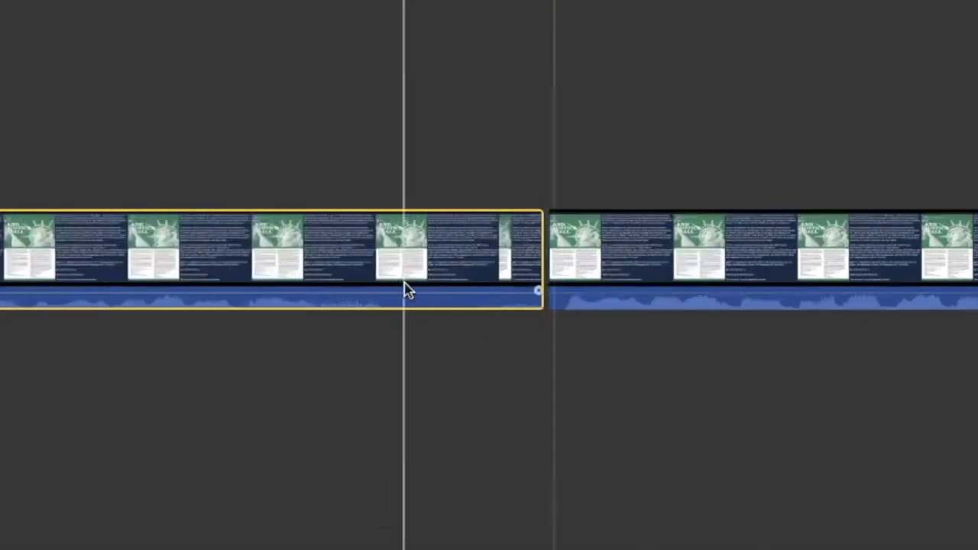
right_click(407, 290)
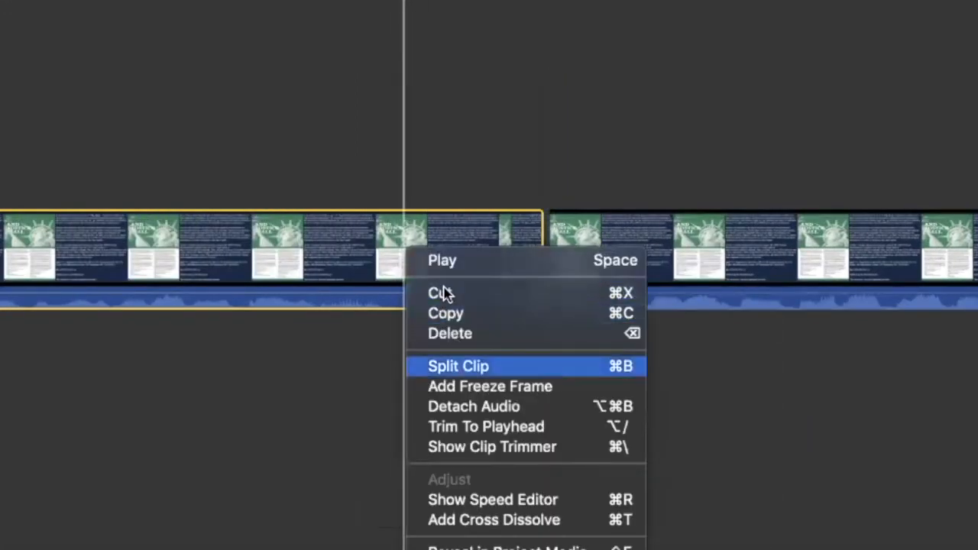
click(458, 366)
click(485, 273)
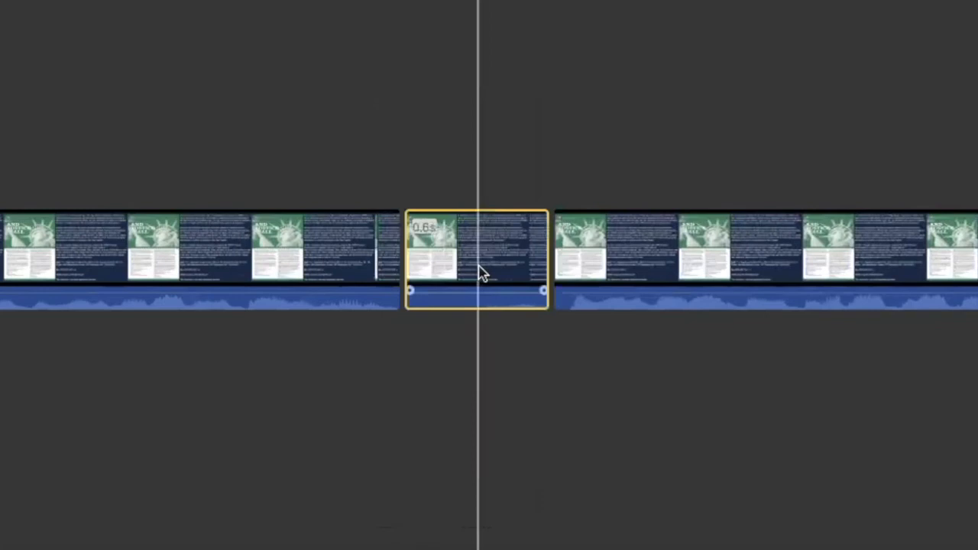
key(Delete)
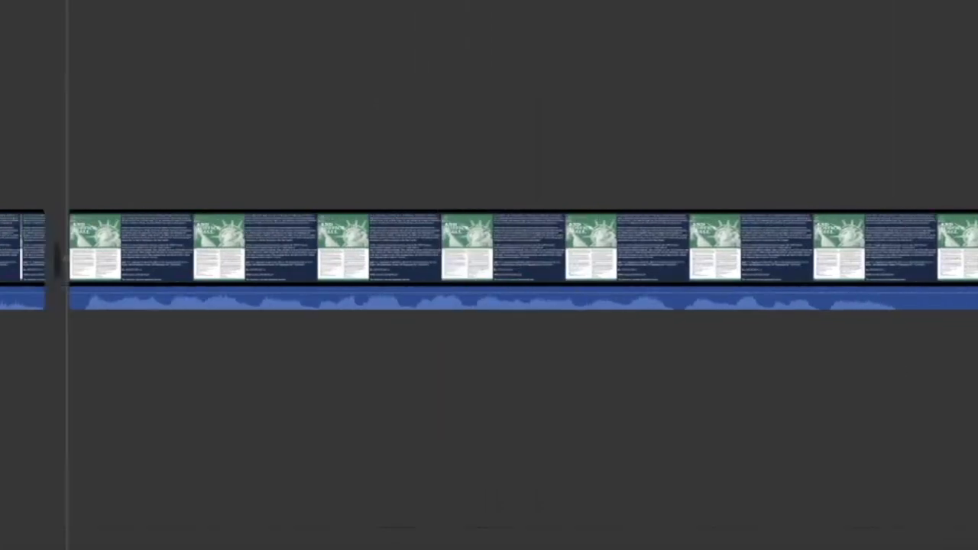
Split the clip where the "Follow Us!" slide begins, just after the speech over the previous slide ends.
scroll(489, 260, right, 14)
scroll(489, 260, right, 6)
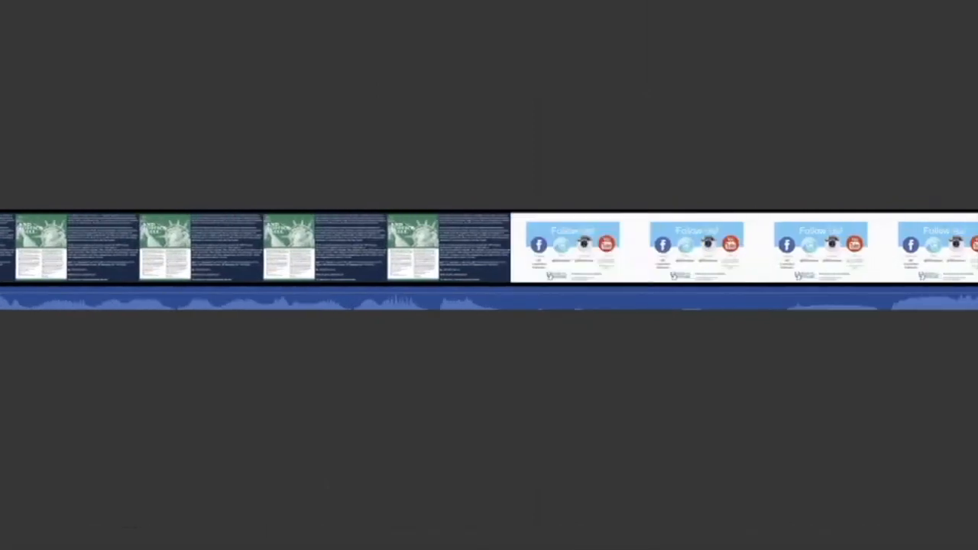
scroll(489, 260, right, 2)
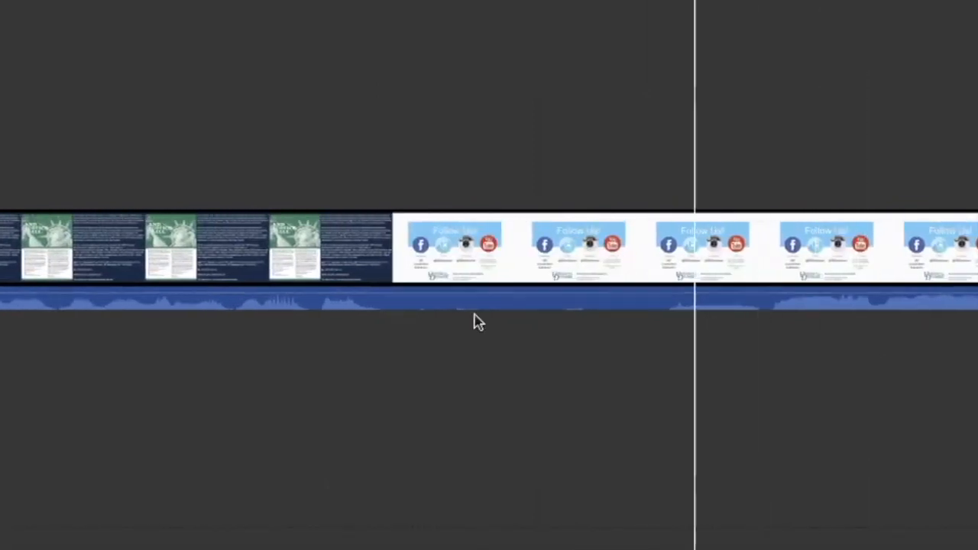
click(398, 303)
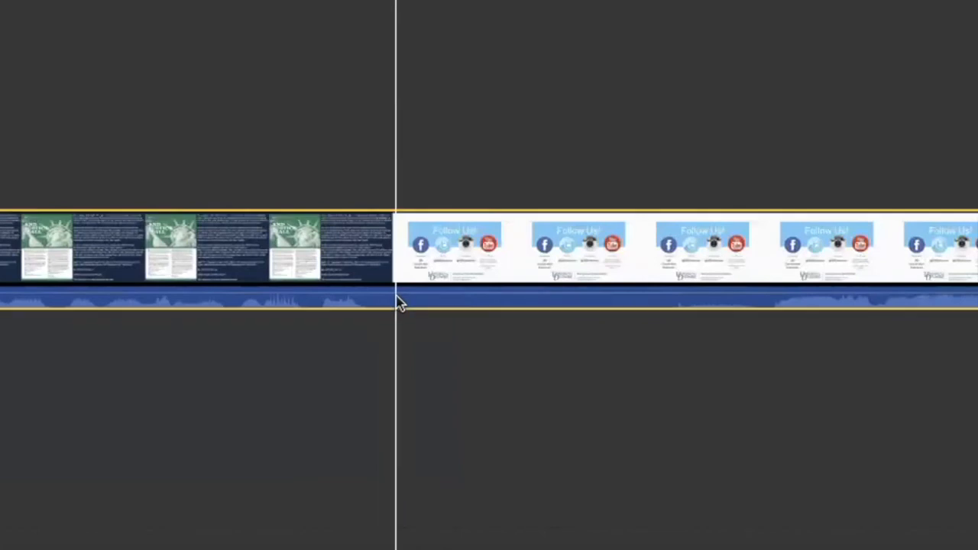
right_click(395, 253)
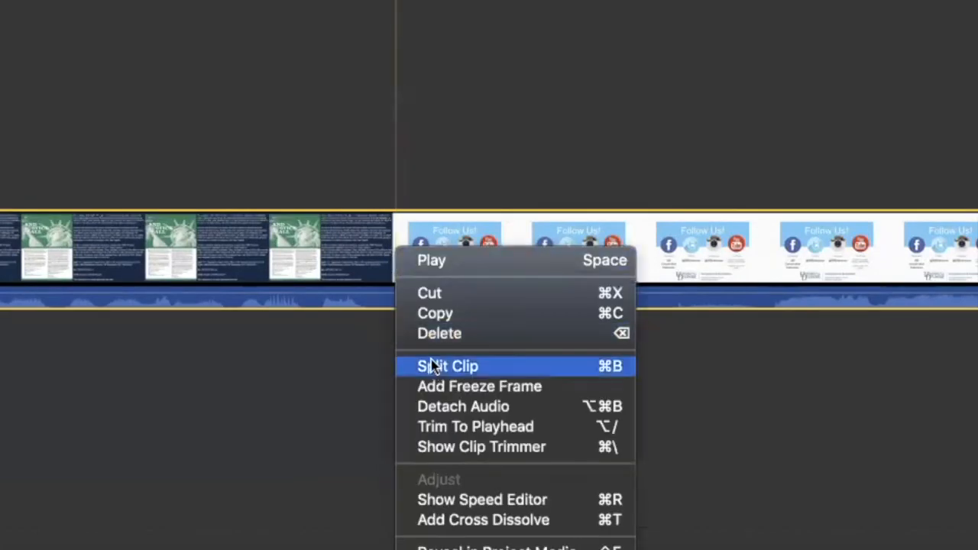
click(432, 366)
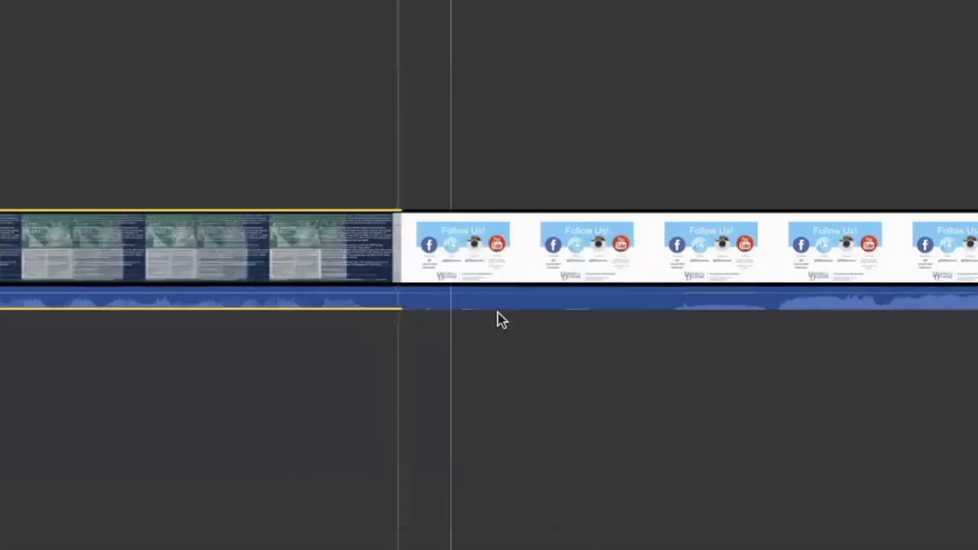
Split the "Follow Us!" clip just before its speech starts and delete the quiet segment ahead of it.
click(774, 281)
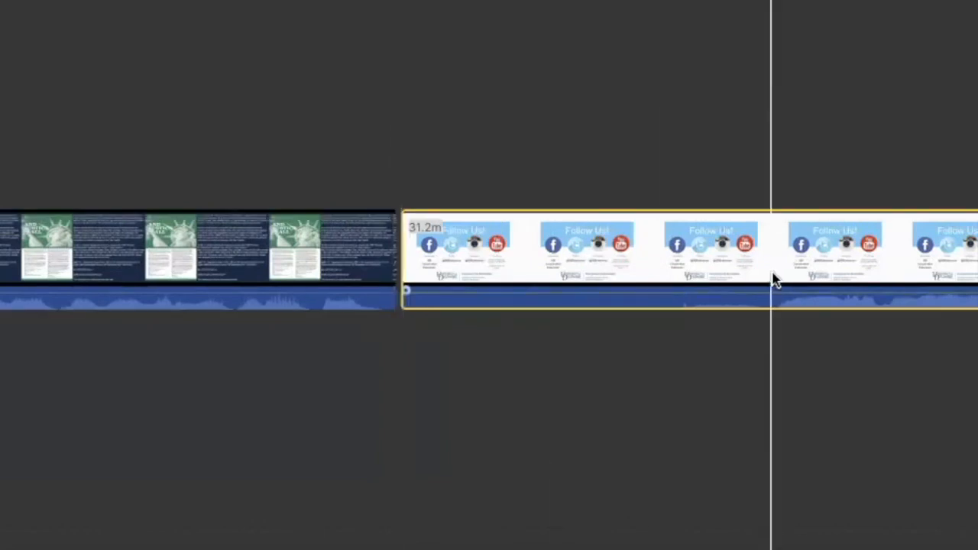
right_click(774, 282)
click(783, 366)
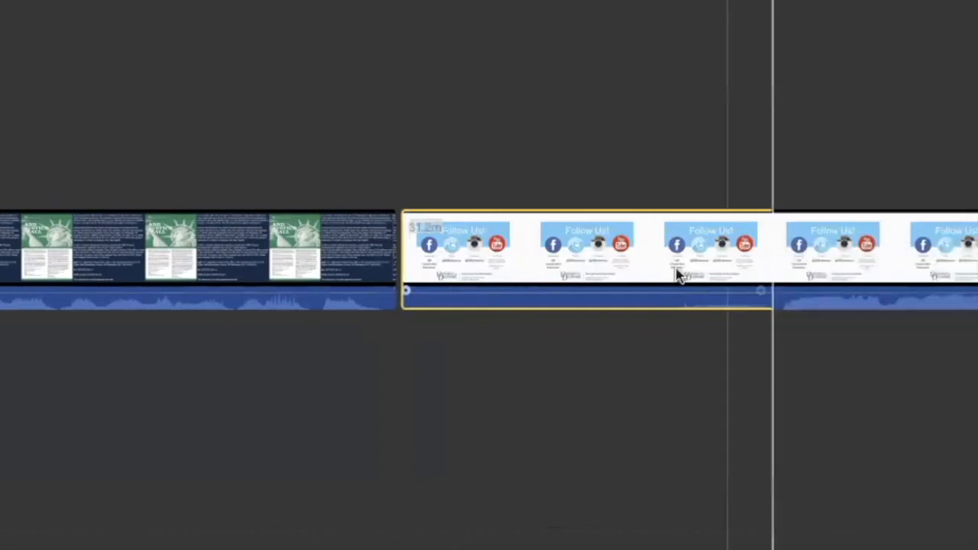
key(Delete)
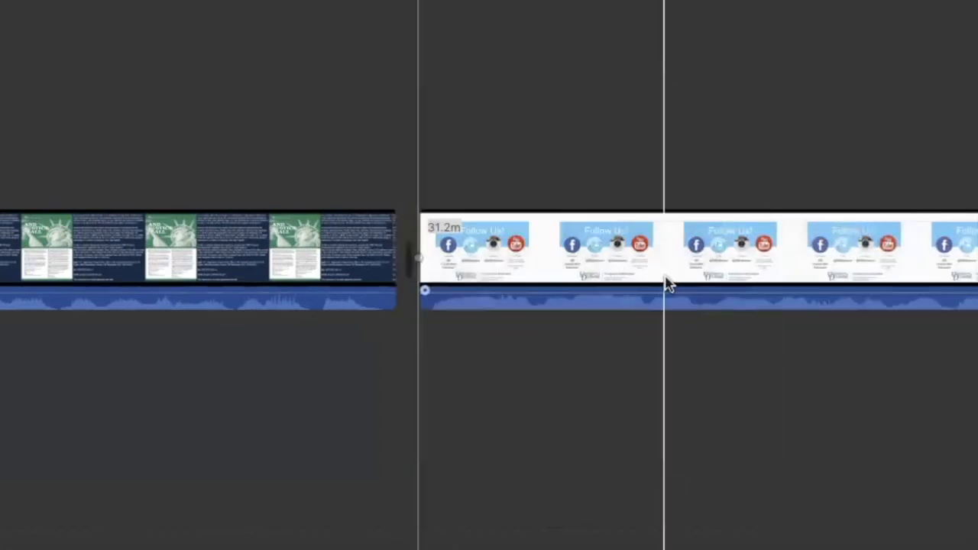
Find the long quiet stretch before the "Overview" slide and play the end of the "Follow Us!" narration to check where speech stops.
scroll(418, 258, right, 15)
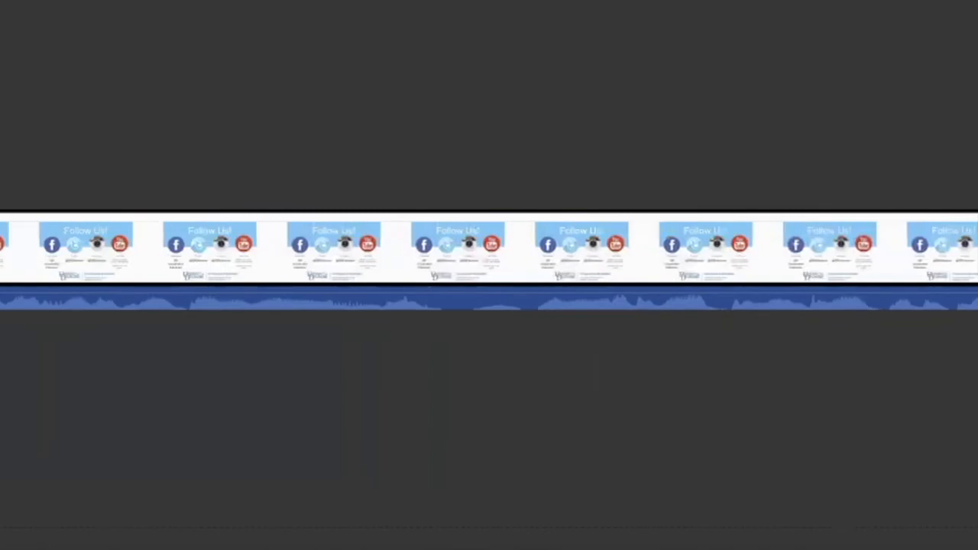
scroll(489, 259, right, 15)
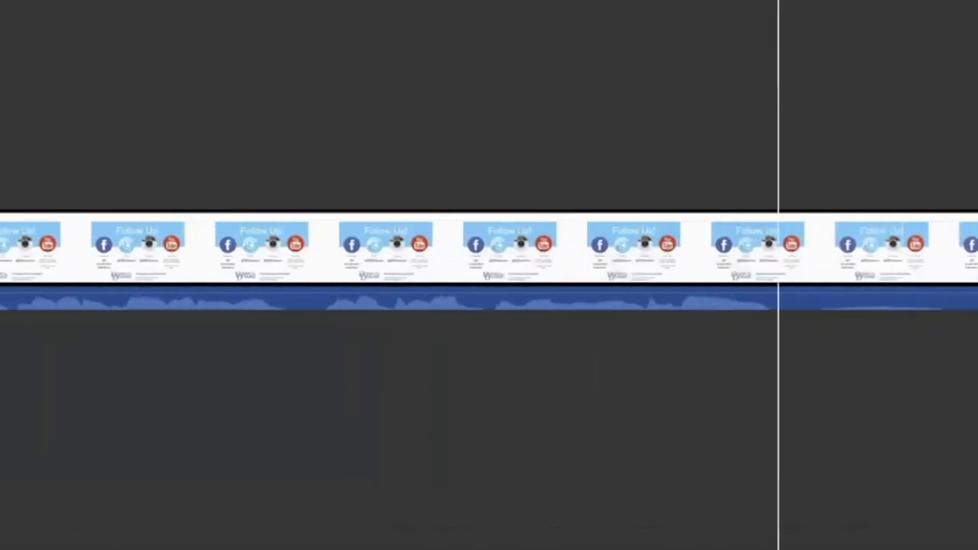
scroll(489, 258, right, 15)
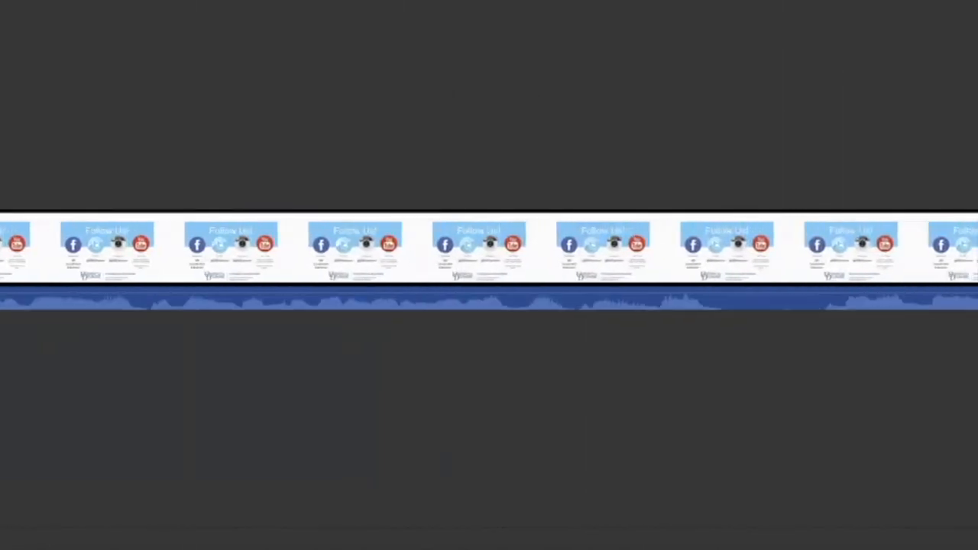
scroll(489, 258, right, 15)
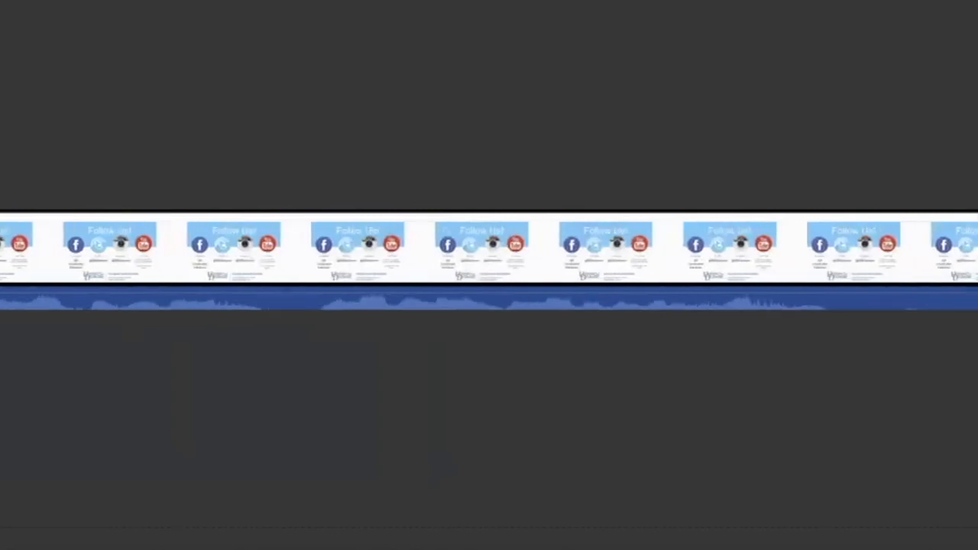
scroll(769, 343, right, 3)
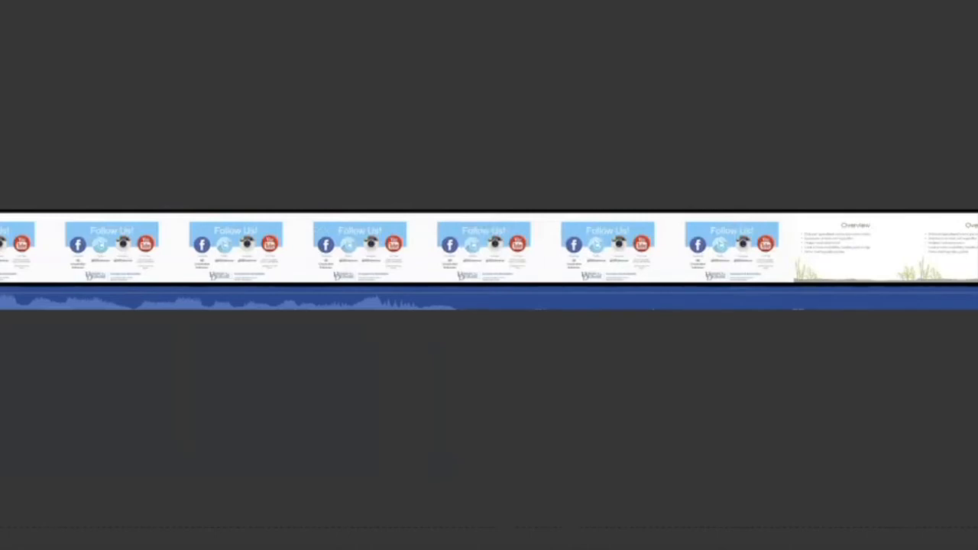
click(382, 312)
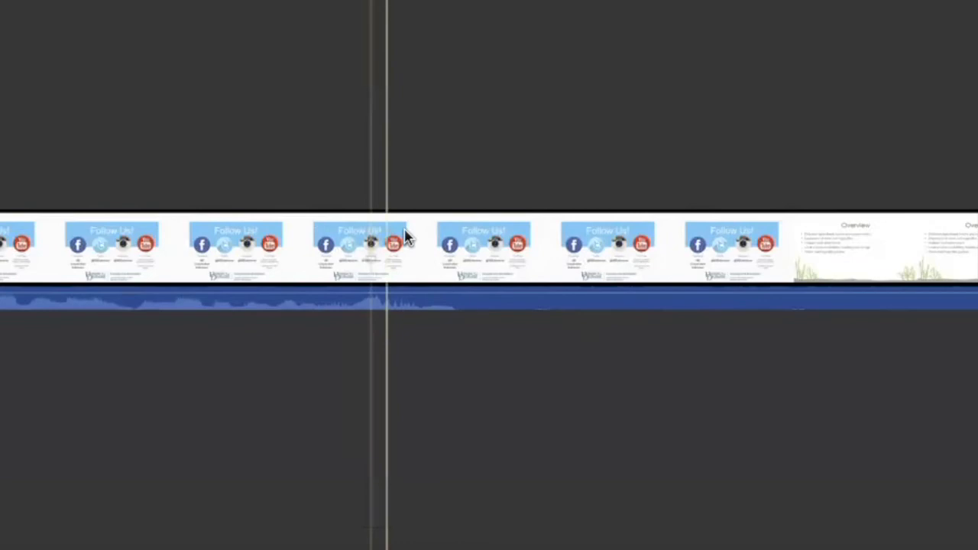
right_click(366, 224)
click(416, 246)
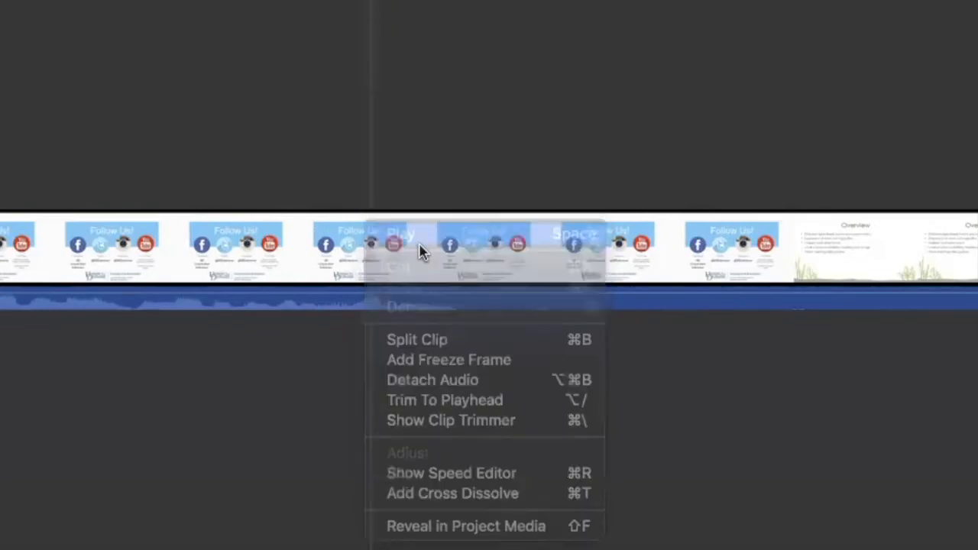
click(483, 302)
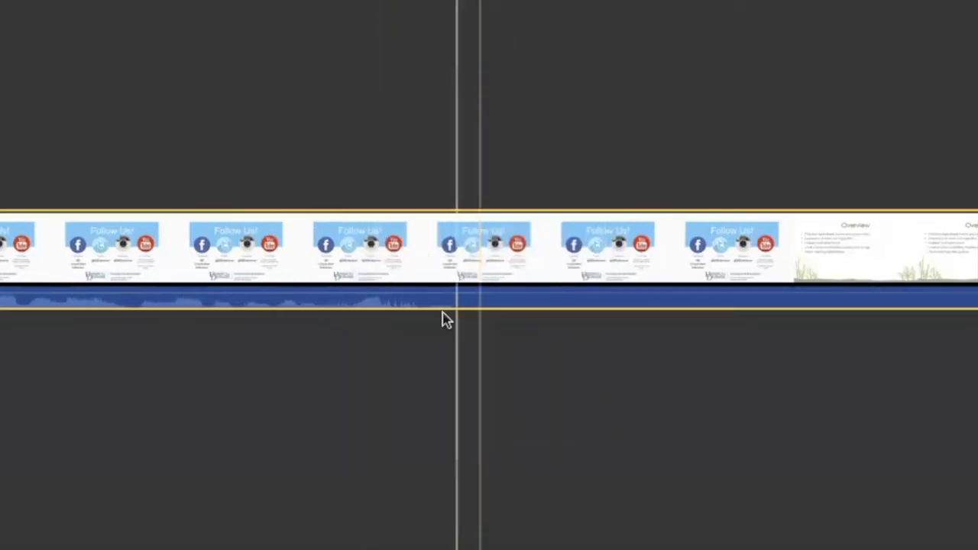
click(570, 374)
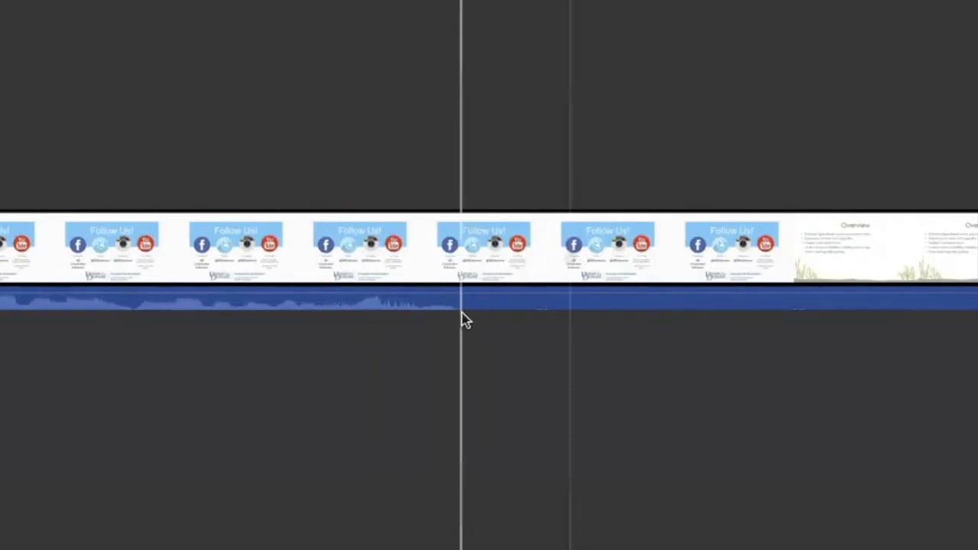
Split the clip shortly after the "Follow Us!" narration ends, at the start of the long silence.
click(509, 314)
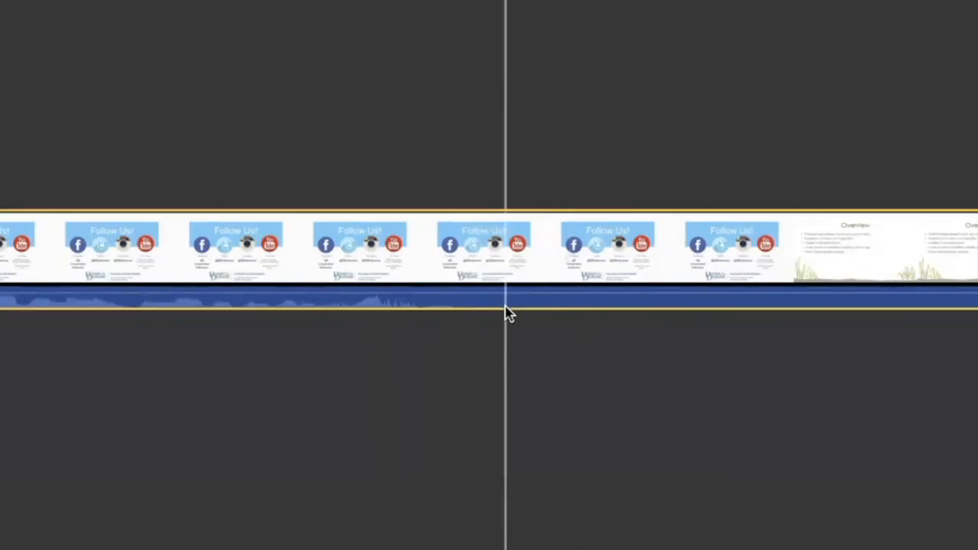
right_click(510, 313)
click(548, 366)
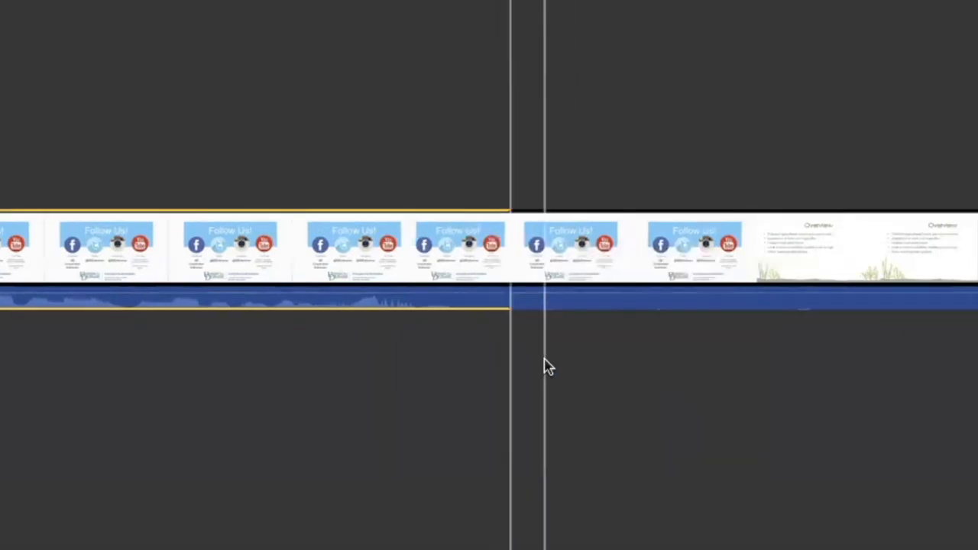
Play the "Overview" slide from just before its waveform rises to check where the speech resumes.
scroll(654, 346, right, 5)
scroll(653, 345, right, 8)
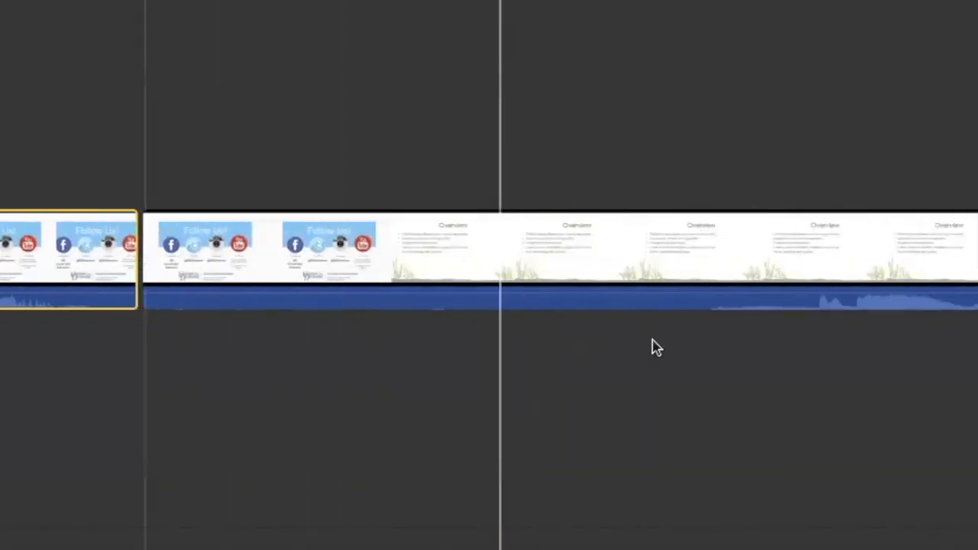
drag(527, 327, 394, 204)
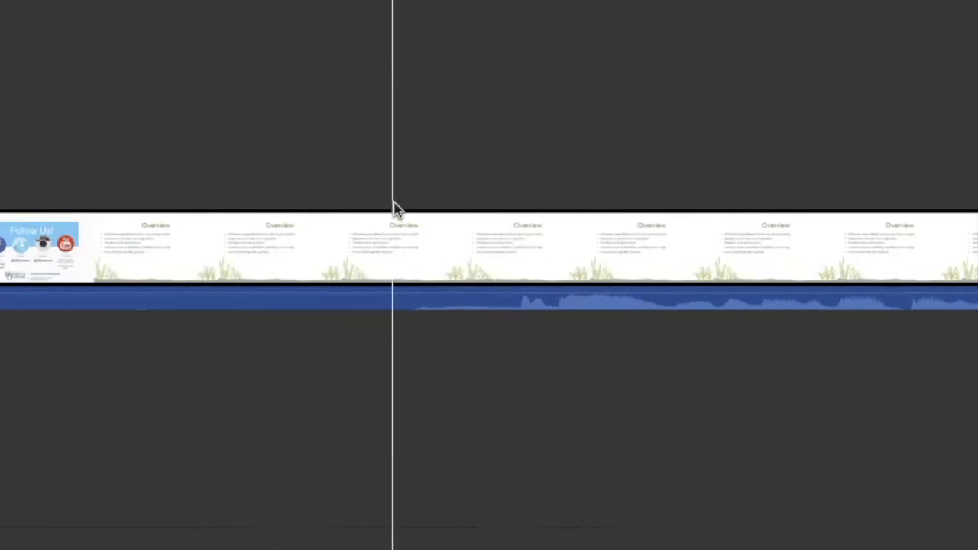
right_click(394, 247)
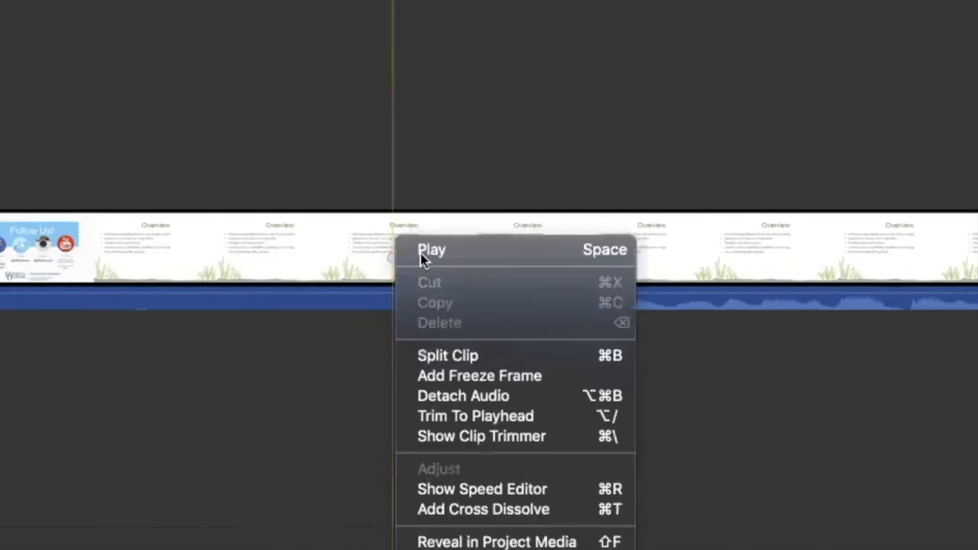
click(430, 252)
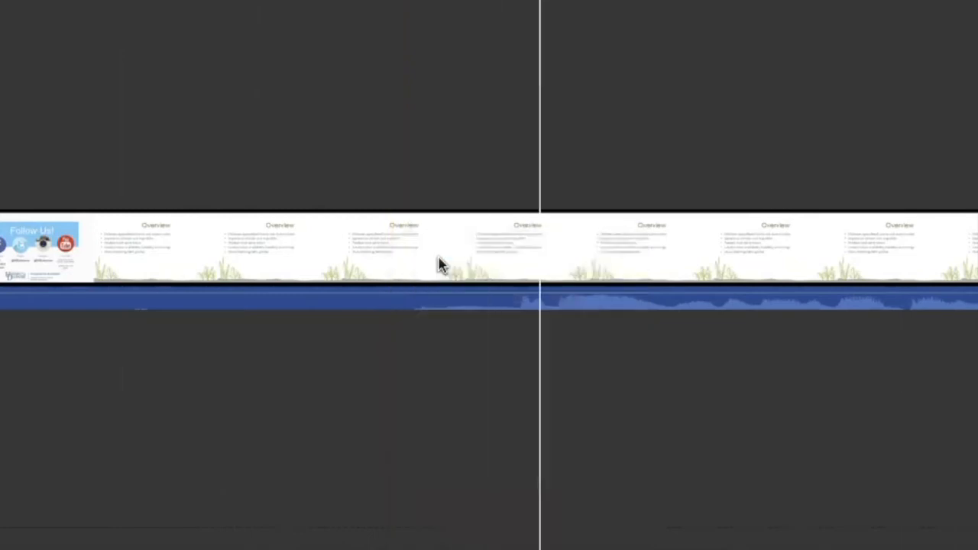
Split the "Overview" clip in the dip between the first small waveform bump and the longer stretch of speech.
click(433, 260)
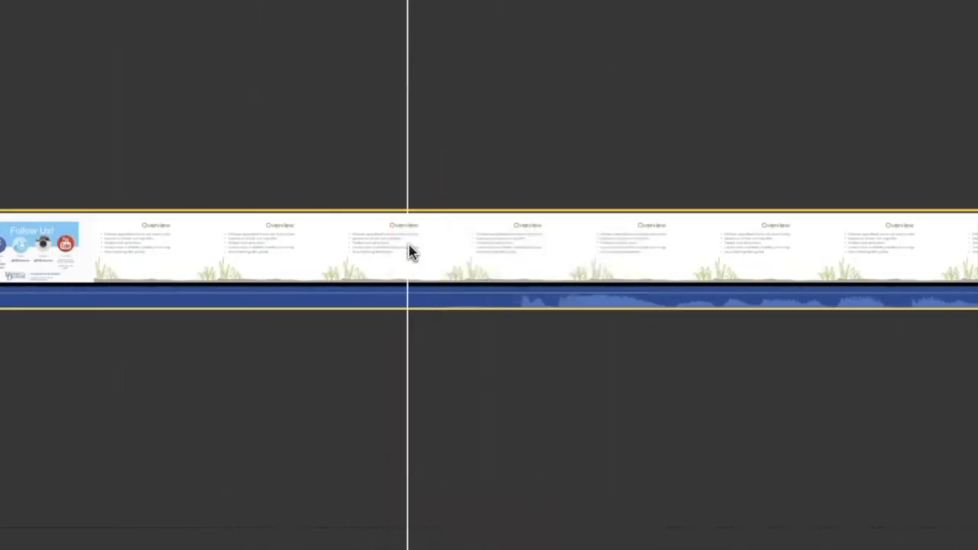
right_click(409, 252)
click(438, 257)
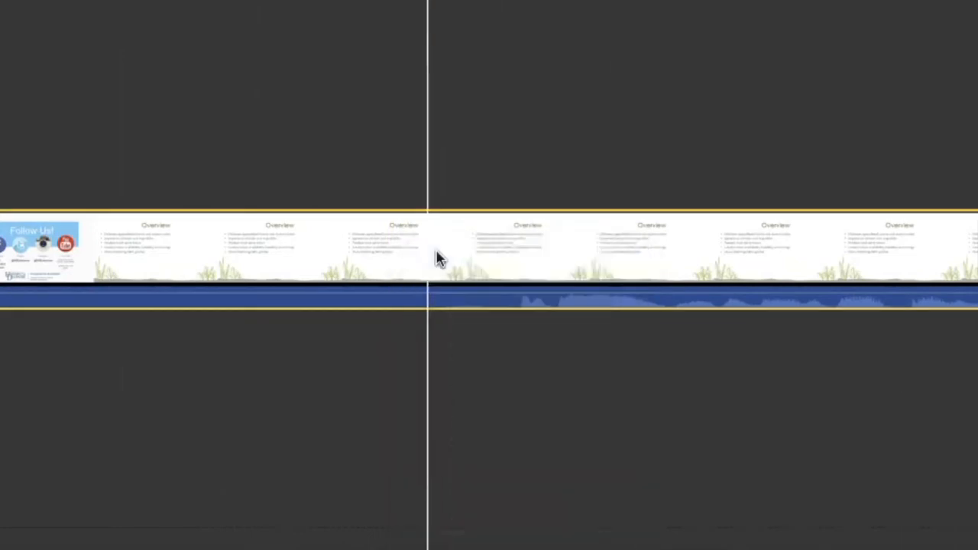
click(436, 258)
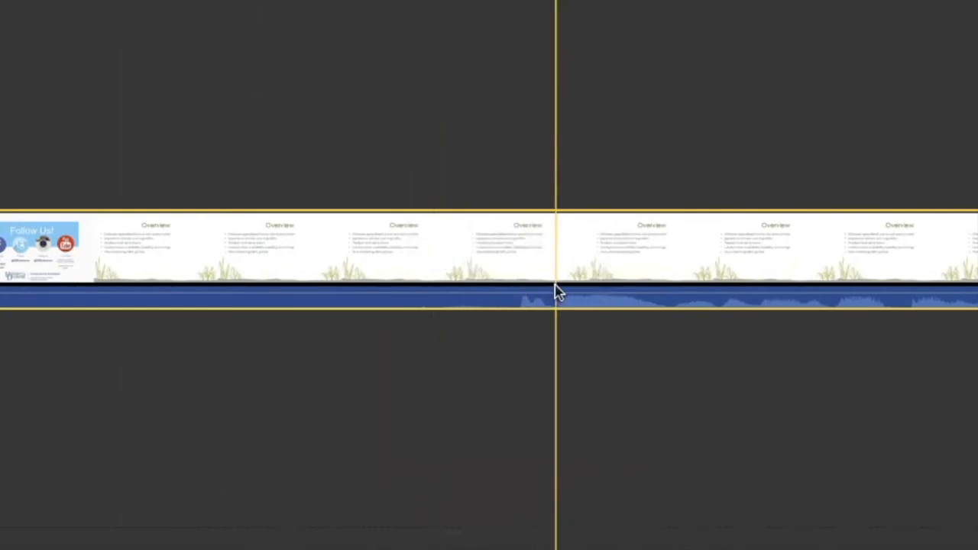
right_click(556, 287)
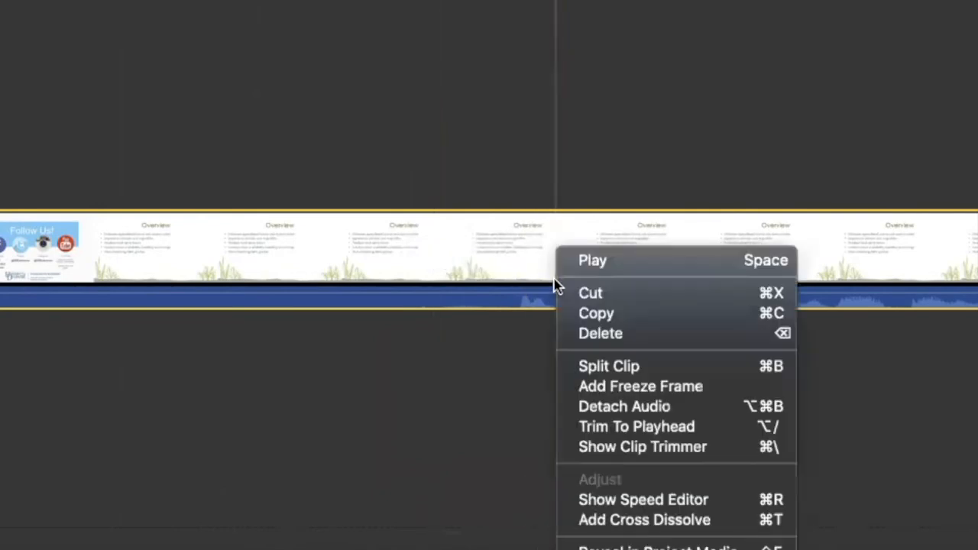
click(600, 370)
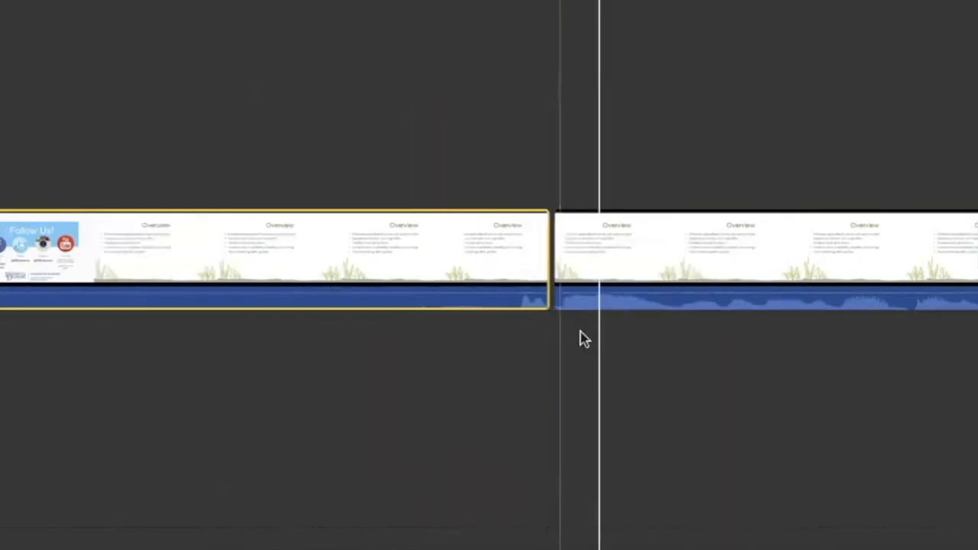
Play the "Overview" narration from the new split and check the small waveform bump before it for the start of speech.
click(555, 208)
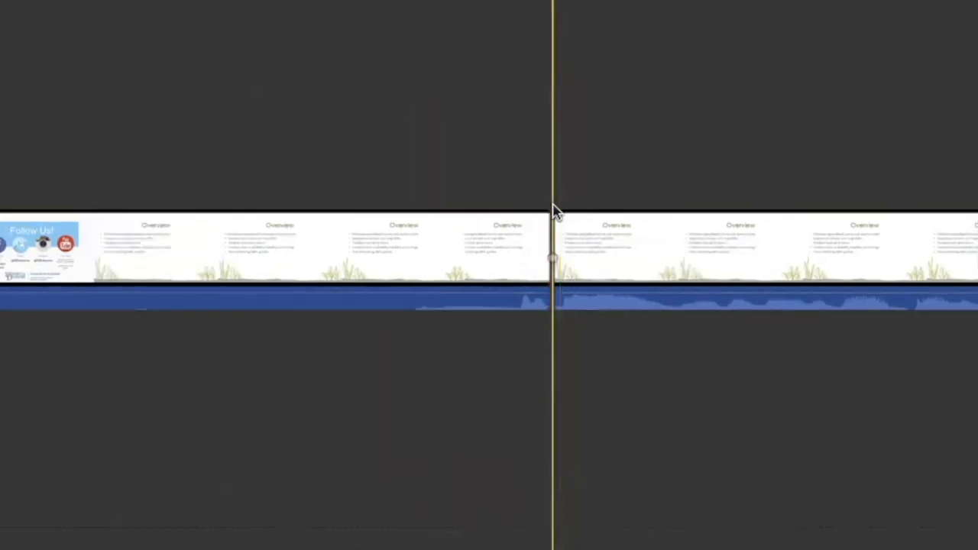
right_click(559, 214)
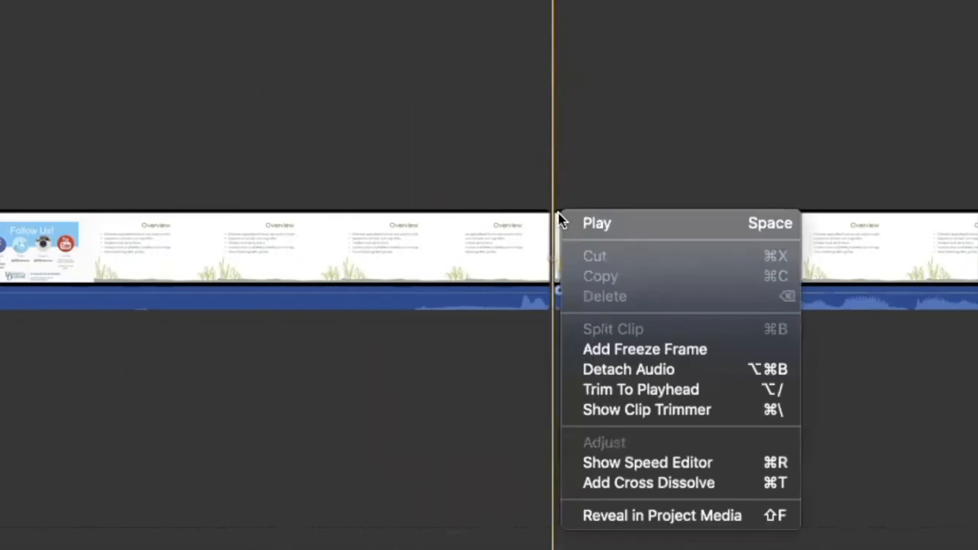
click(597, 225)
click(597, 227)
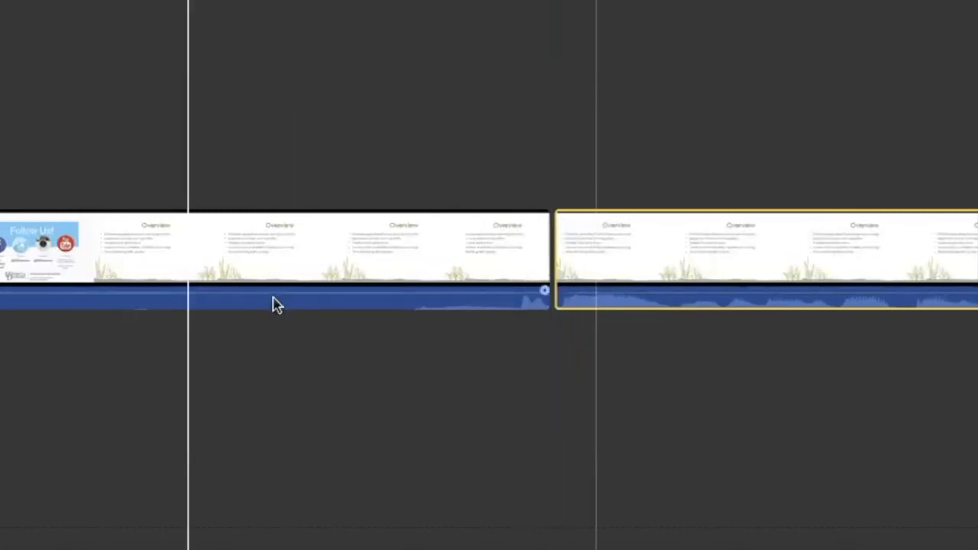
click(502, 253)
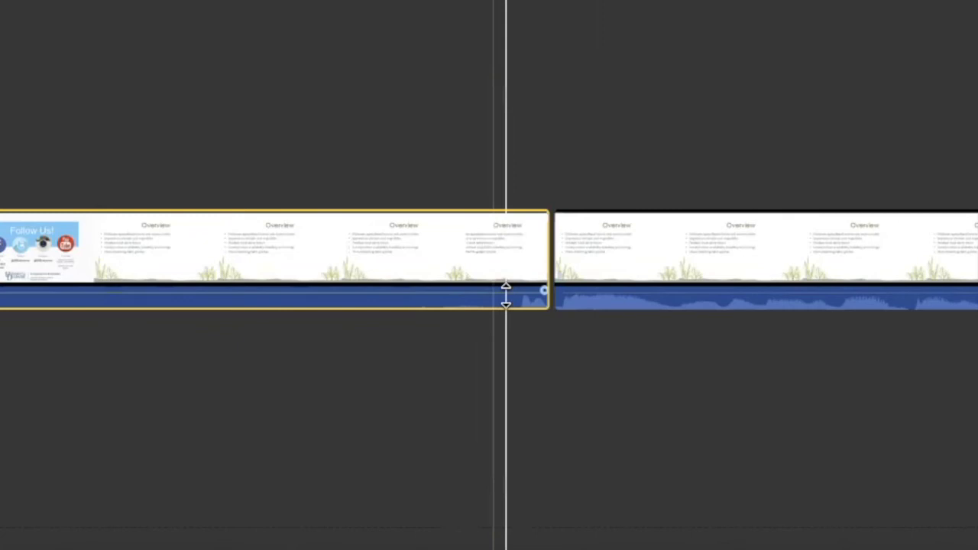
click(534, 371)
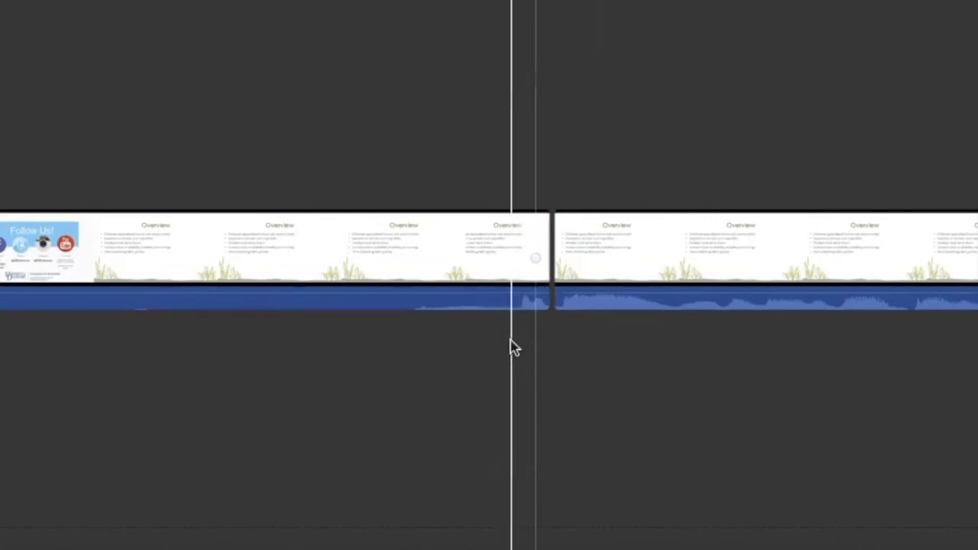
Split the clip just before the small waveform bump on the "Overview" slide and delete the long quiet segment ahead of it.
click(507, 268)
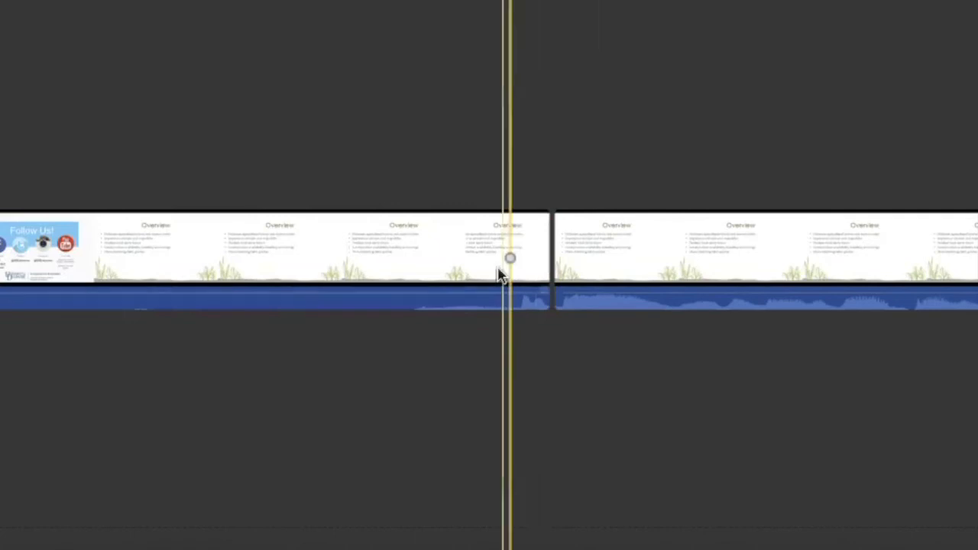
right_click(514, 257)
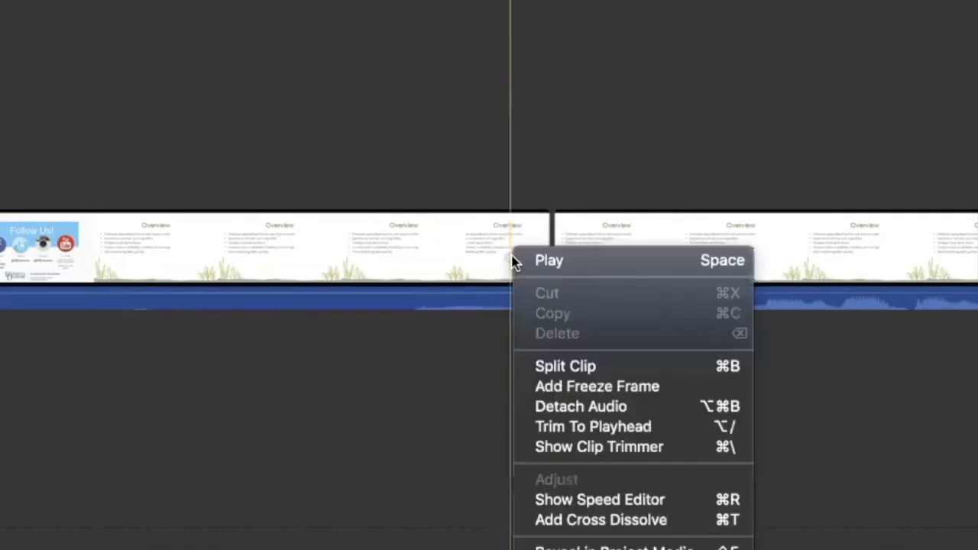
click(550, 365)
click(470, 289)
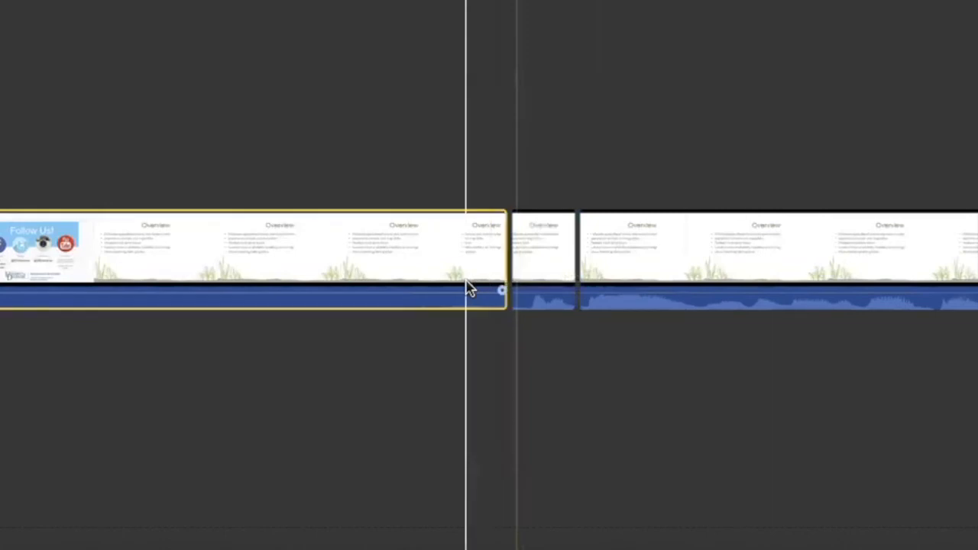
key(Delete)
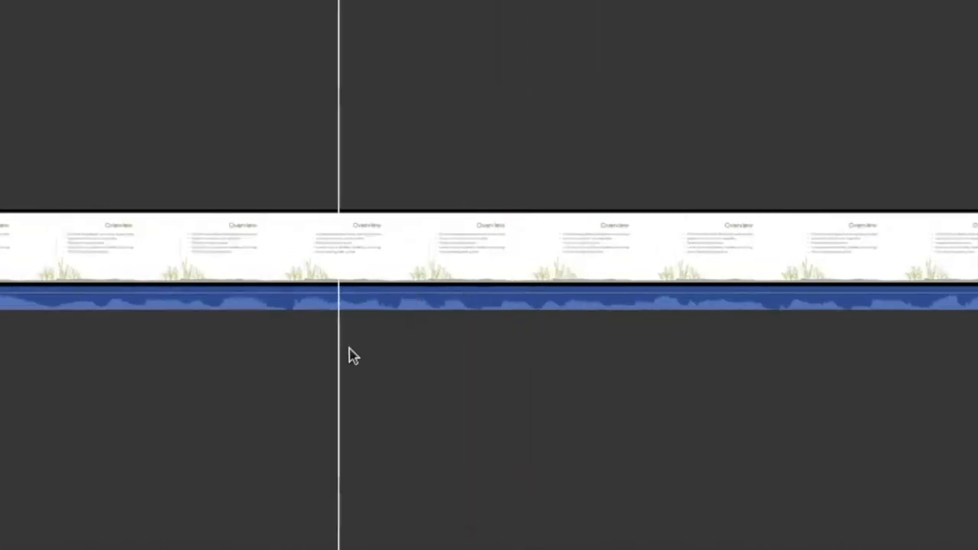
Play from near the end of the "Follow Us!" clip to check the transition into the "Overview" slide.
scroll(353, 356, left, 10)
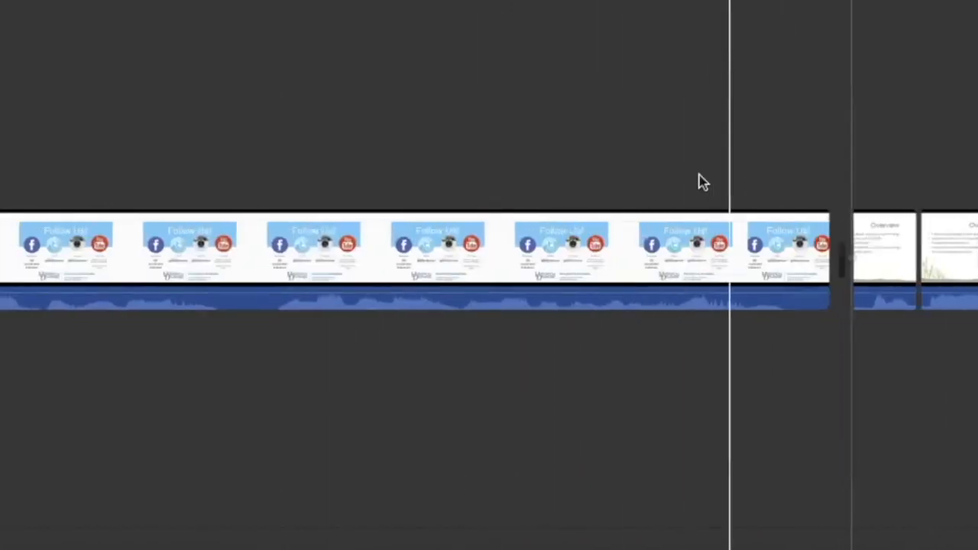
click(692, 177)
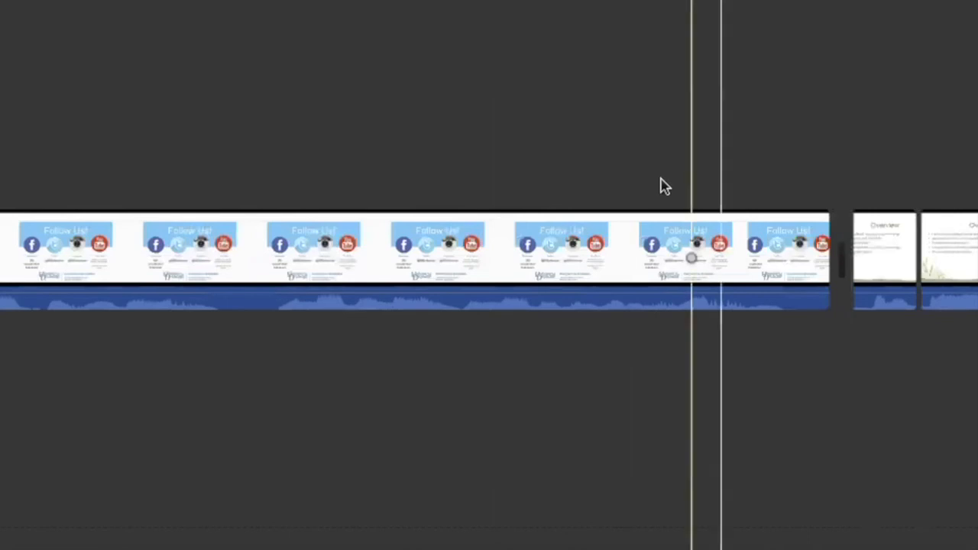
right_click(692, 212)
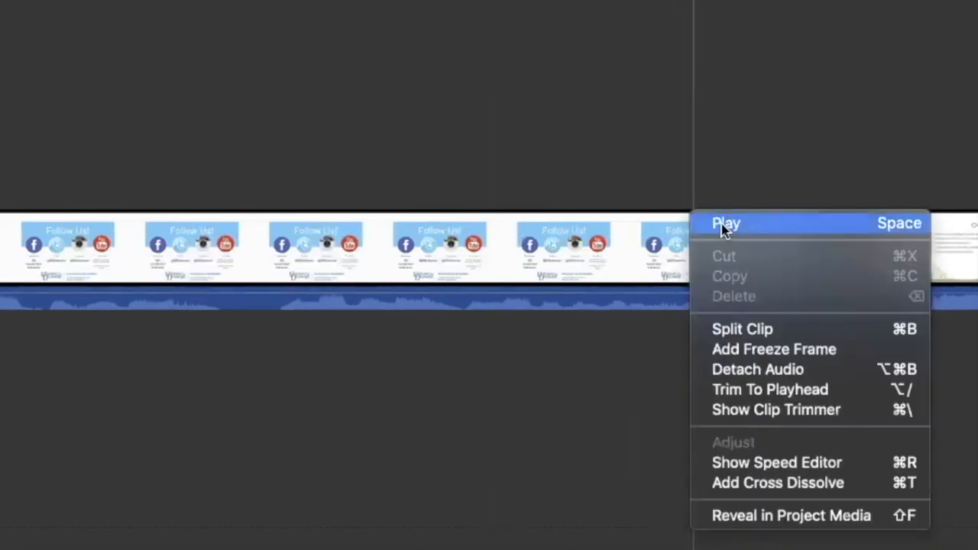
click(725, 226)
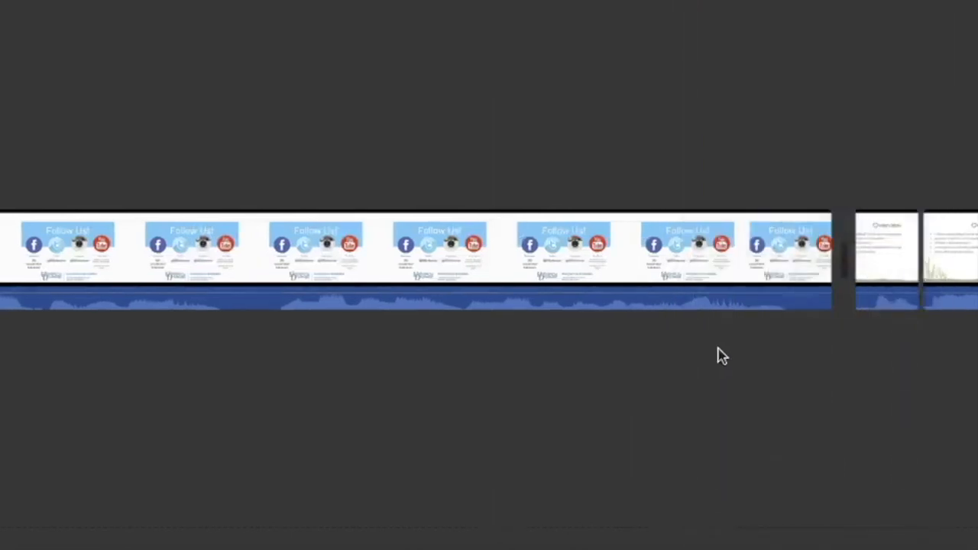